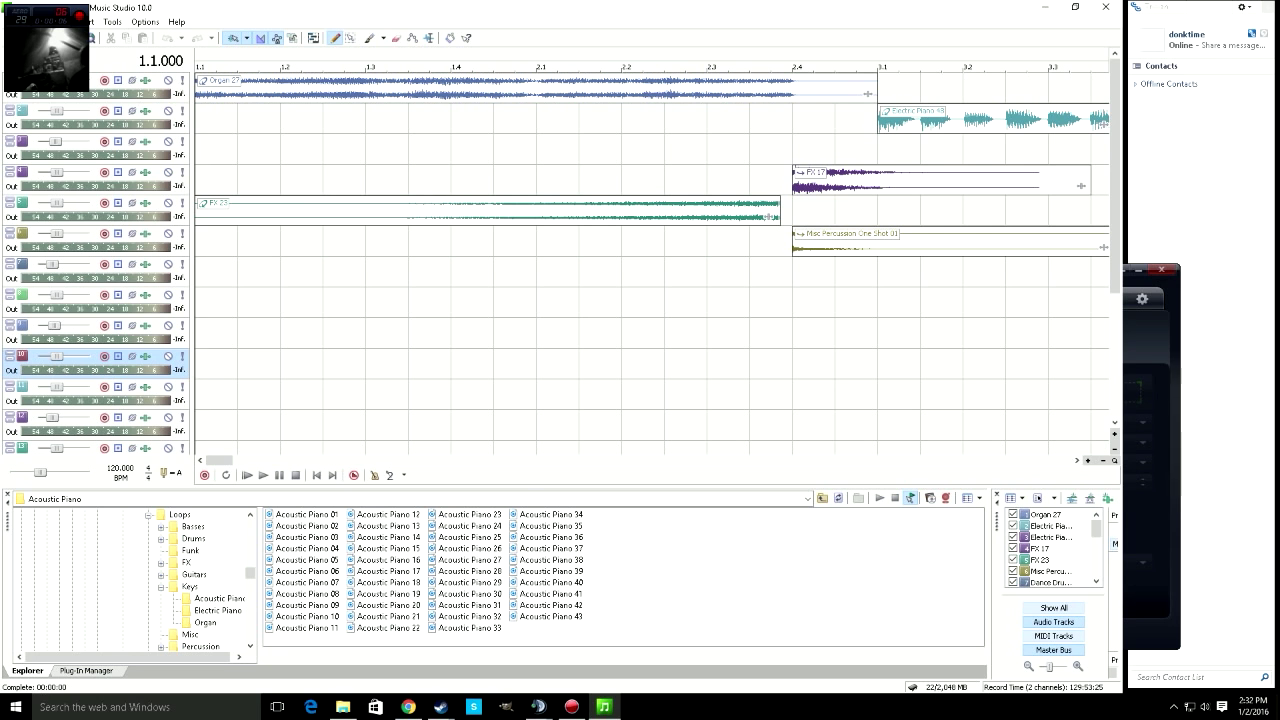
- Examine the song arrangement along the timeline, from the opening clips to the fade-outs at the end
scroll(651, 263, "up", 4)
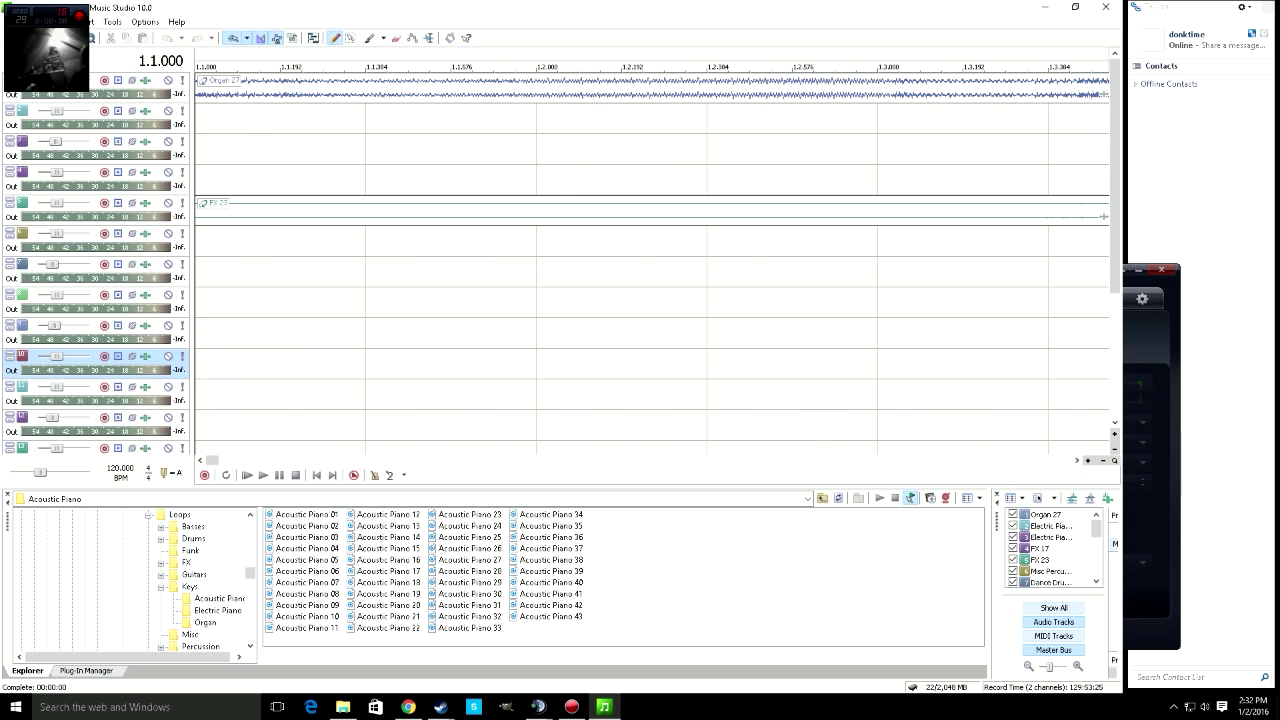
scroll(651, 263, "down", 10)
key("Up")
key("Up")
key("Up")
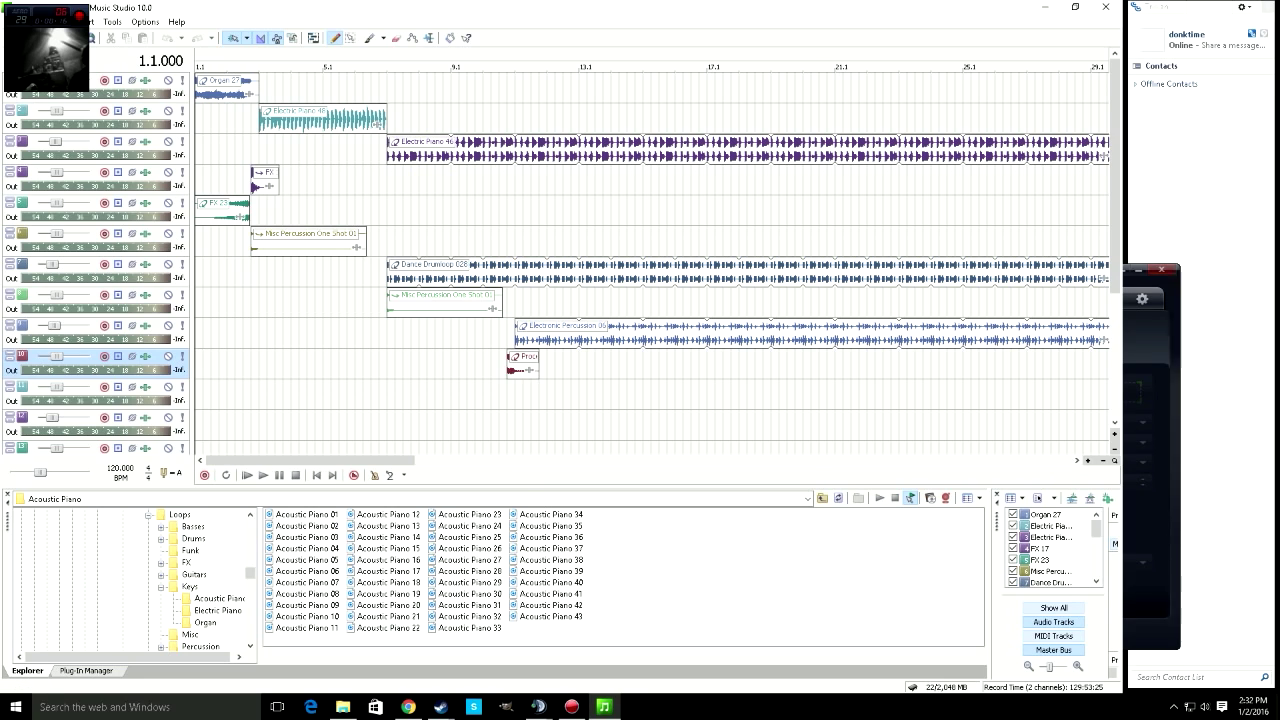
key("Down")
key("Down")
key("Down")
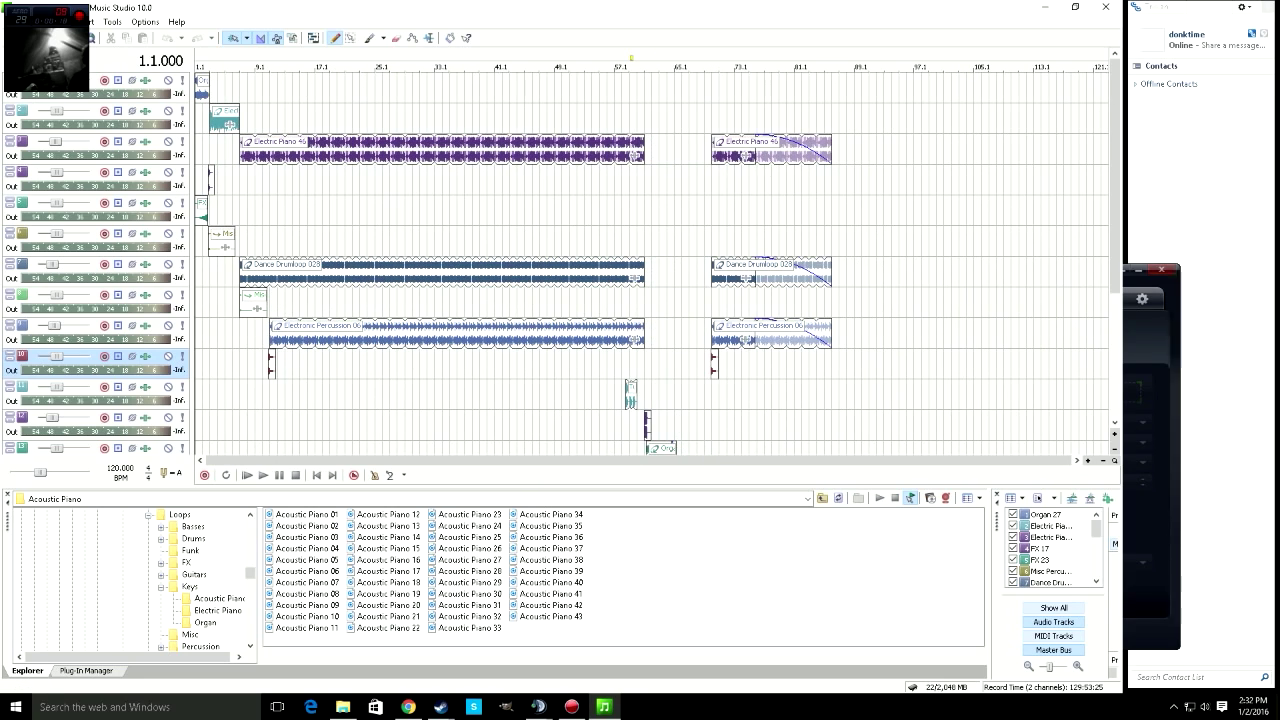
scroll(652, 264, "up", 6)
scroll(652, 264, "down", 6)
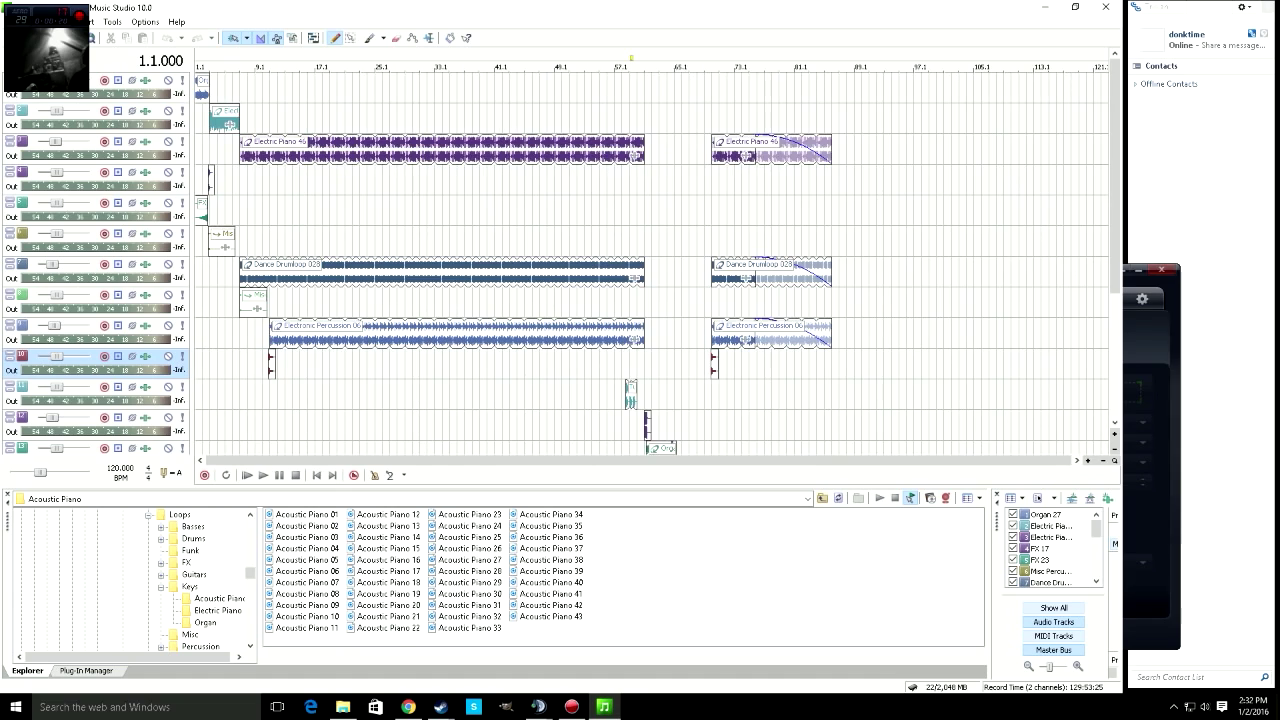
key("Up")
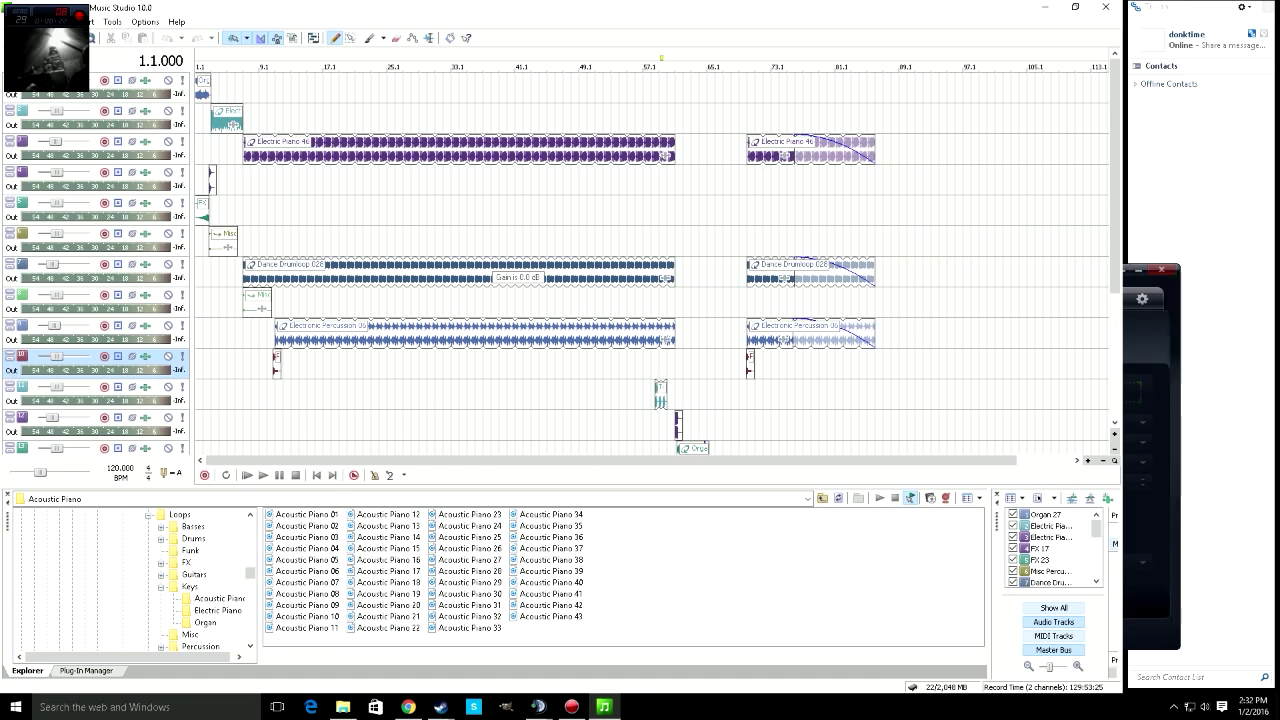
scroll(494, 264, "up", 2)
scroll(494, 264, "down", 2)
scroll(494, 264, "up", 1)
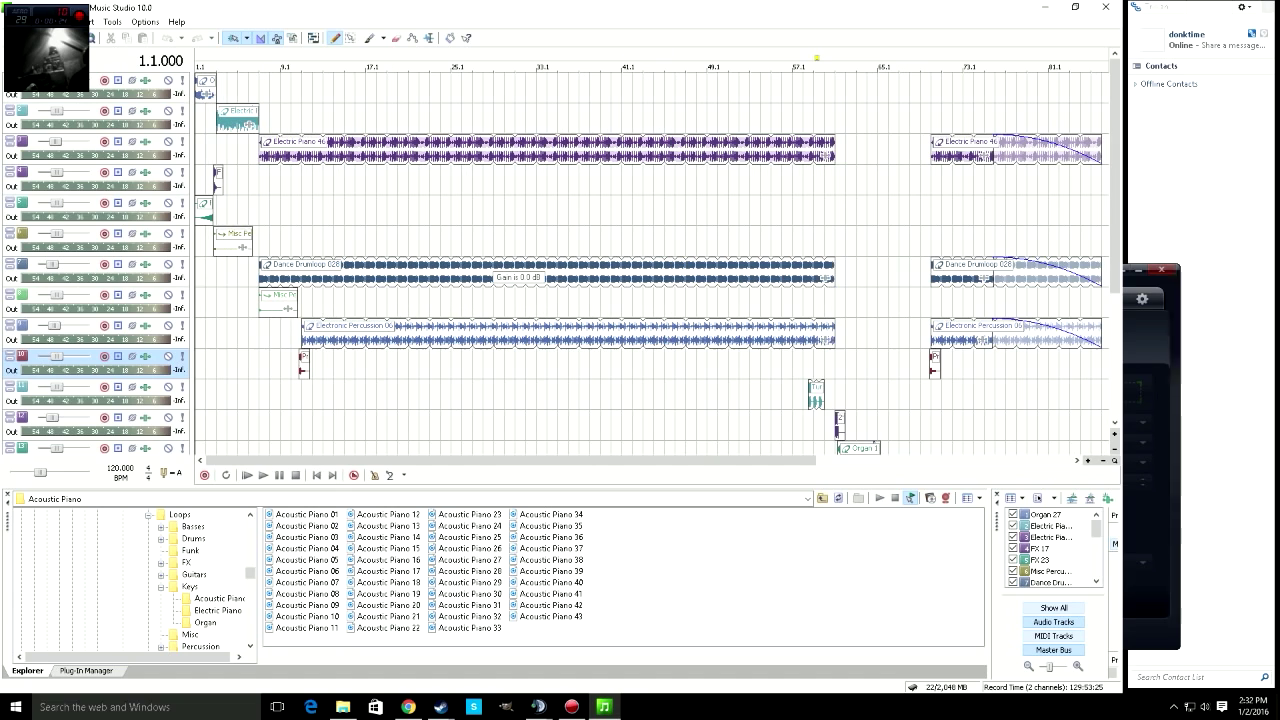
key("Up")
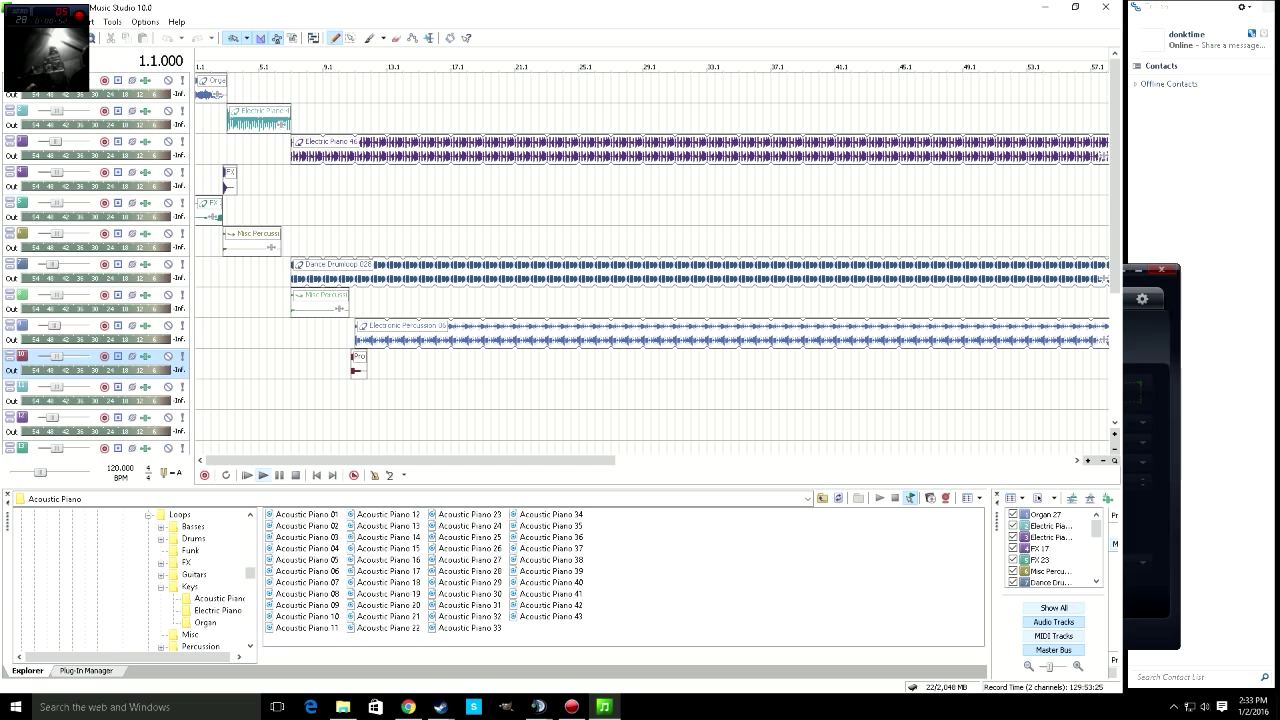
- Play the opening of the song briefly from 1.1.000 and stop playback
left_click(263, 475)
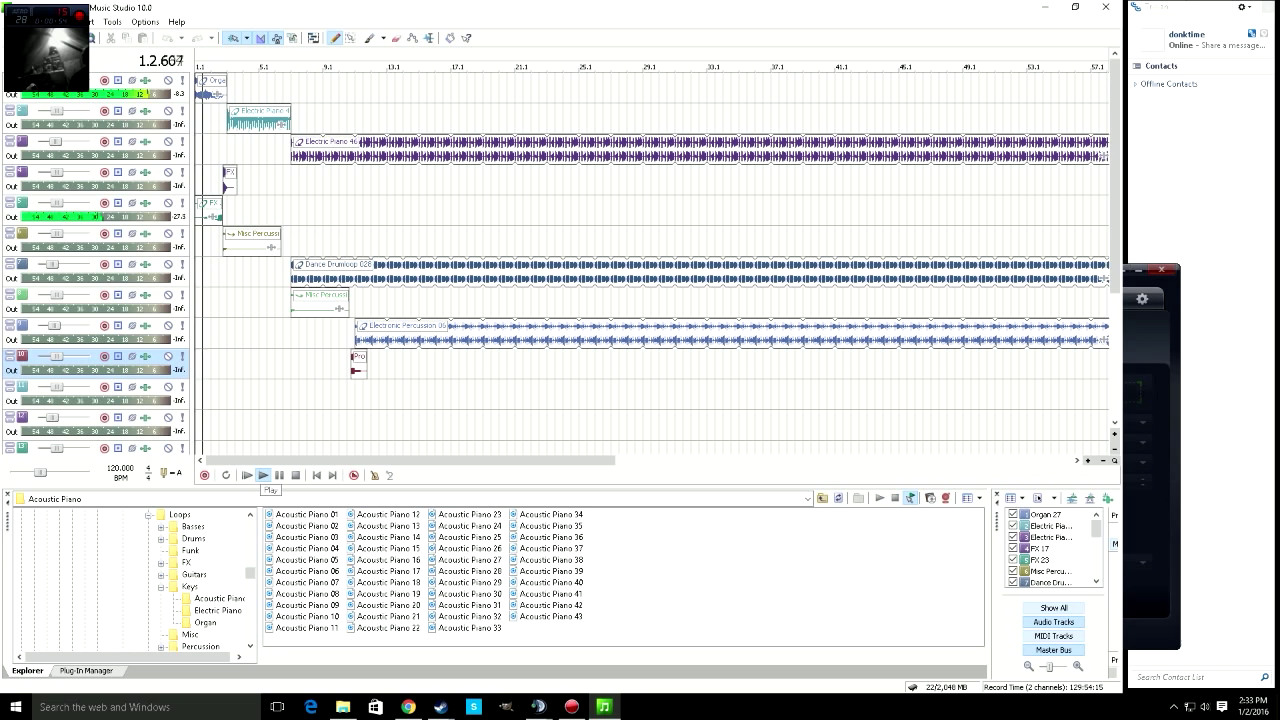
left_click(263, 475)
left_click(263, 475)
left_click(295, 475)
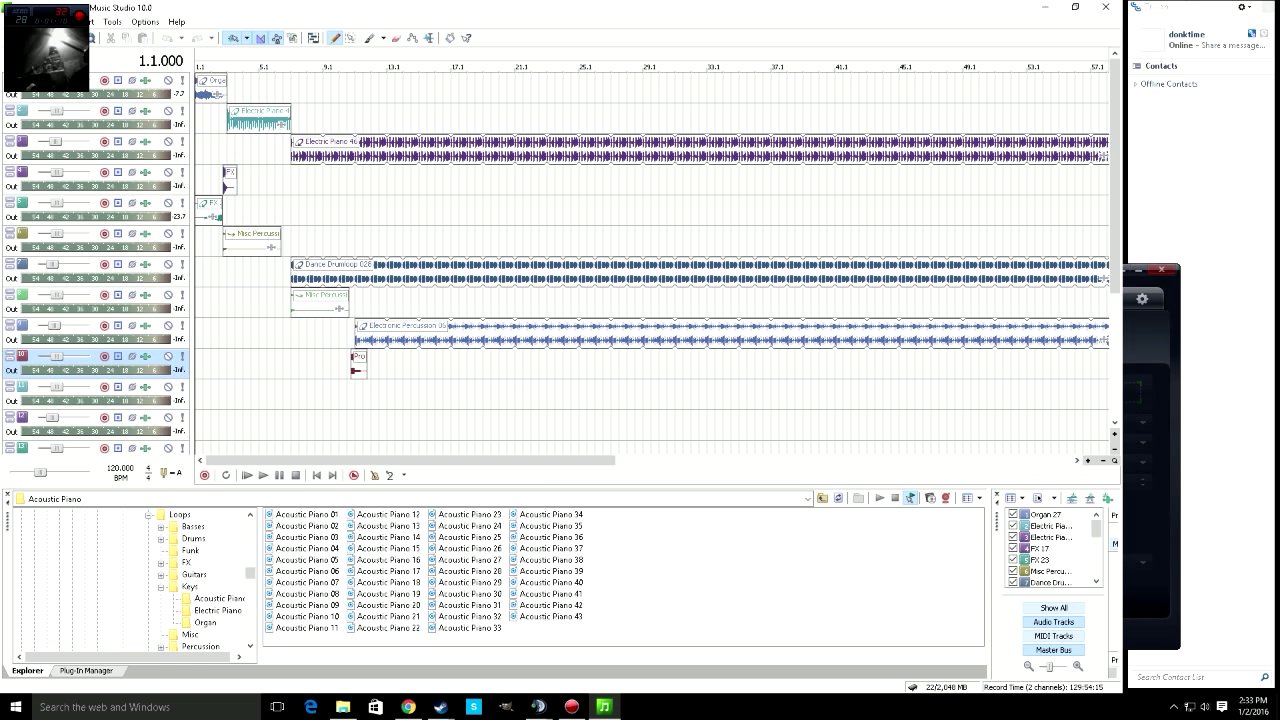
- Play the song from the beginning while reviewing the lower tracks and the later sections, and stop playback
left_click(263, 475)
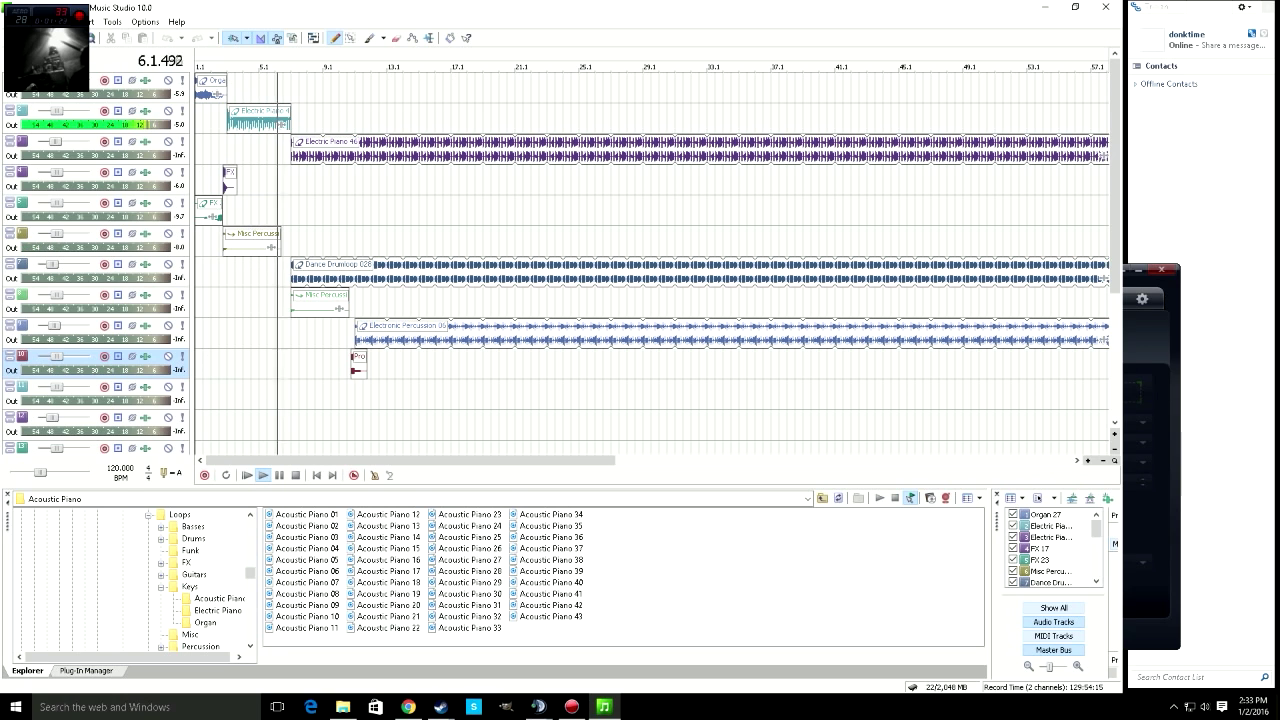
left_click(130, 87)
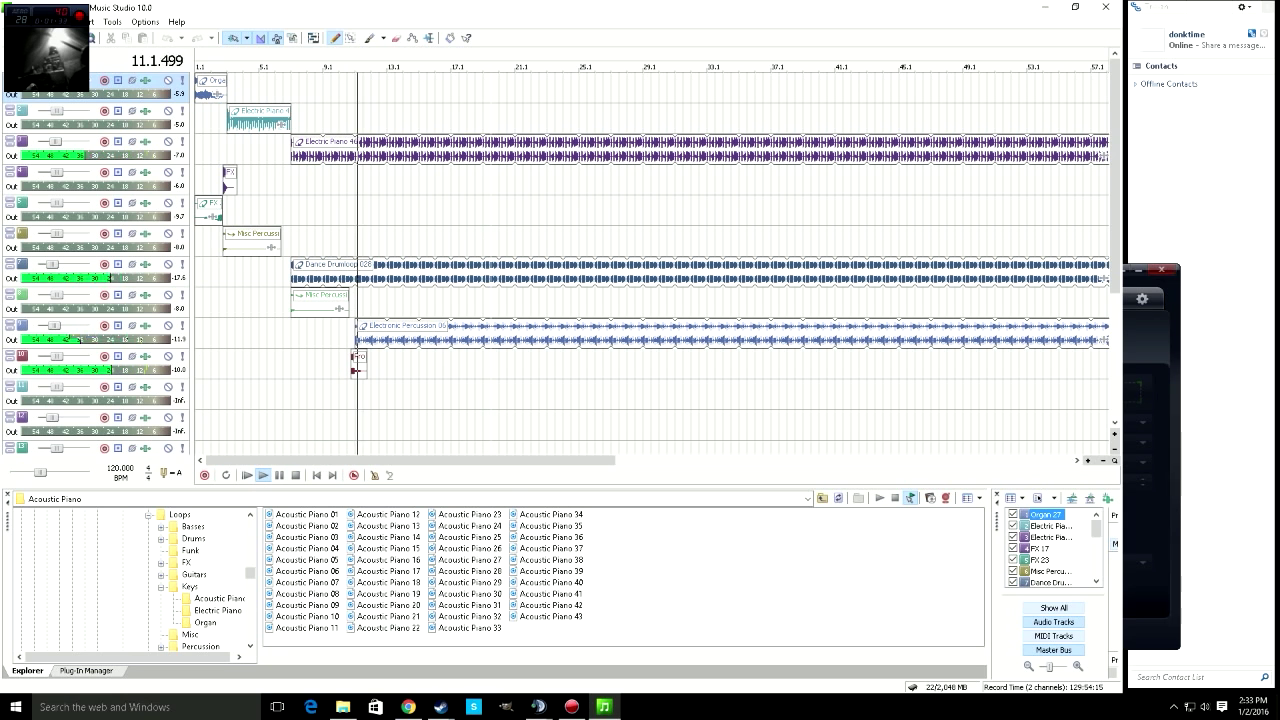
scroll(650, 260, "down", 3)
scroll(650, 260, "down", 3)
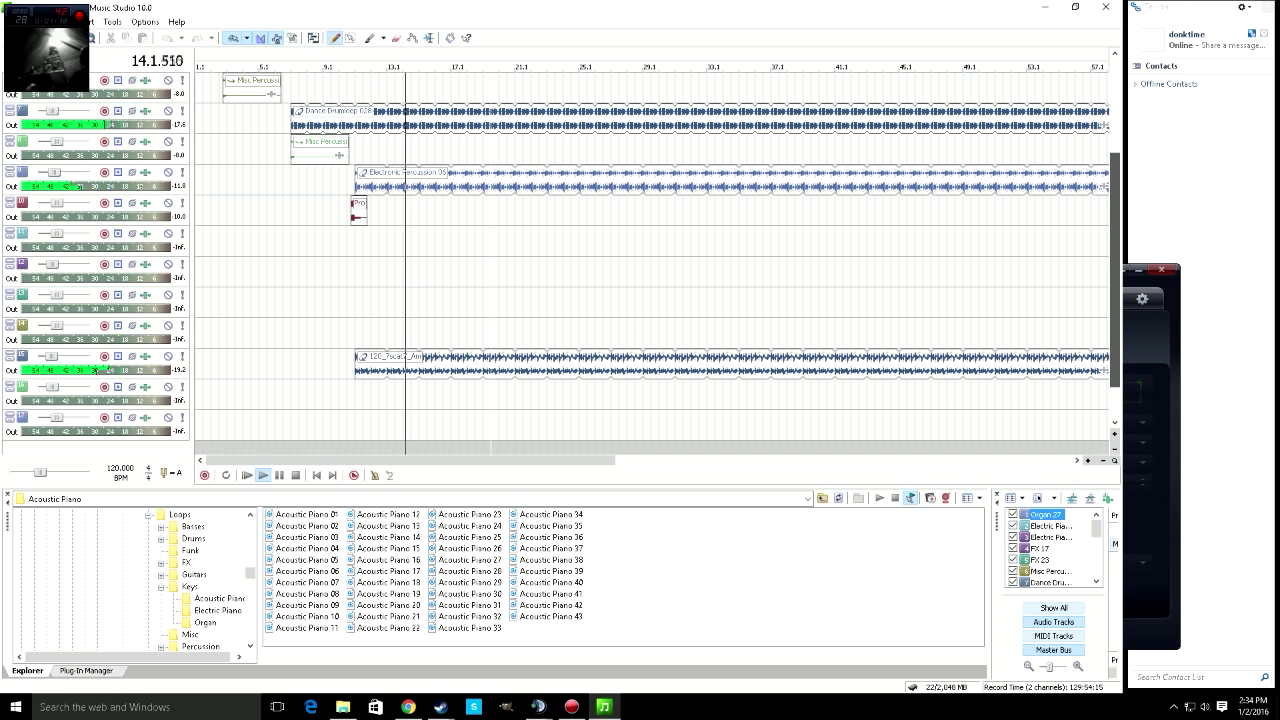
scroll(650, 260, "up", 1)
scroll(94, 370, "up", 1)
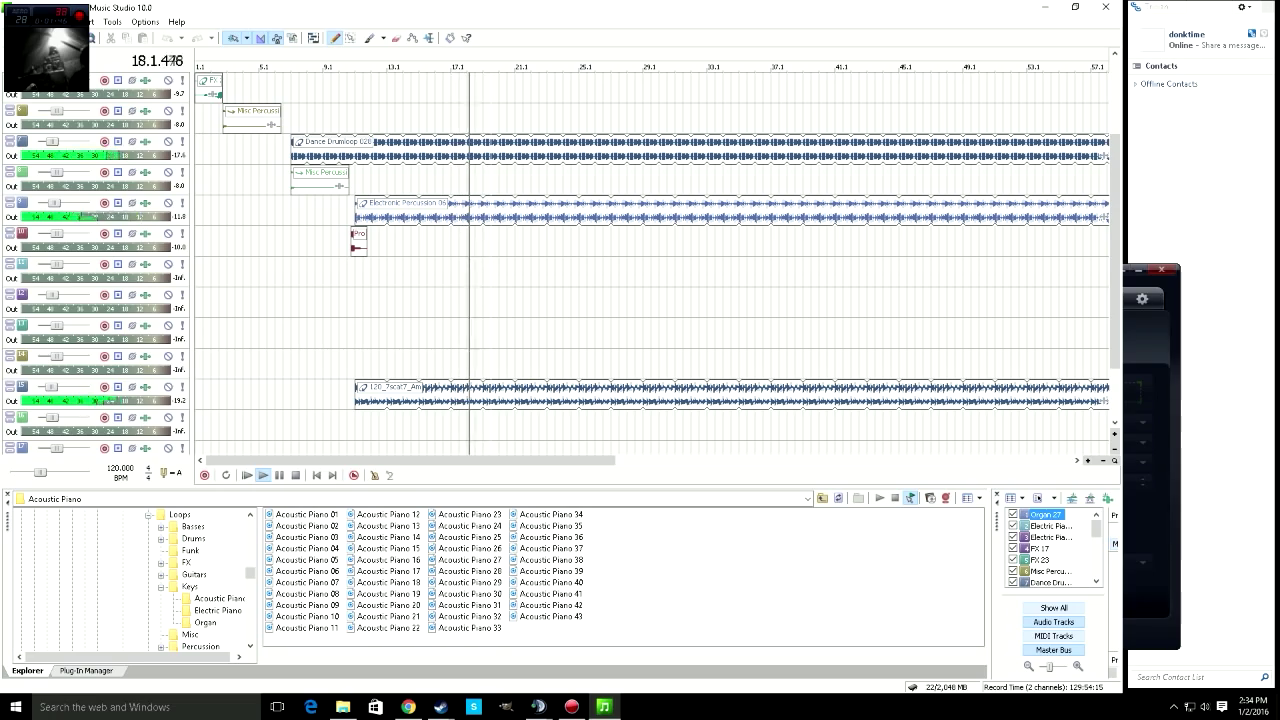
left_click_drag(410, 460, 646, 460)
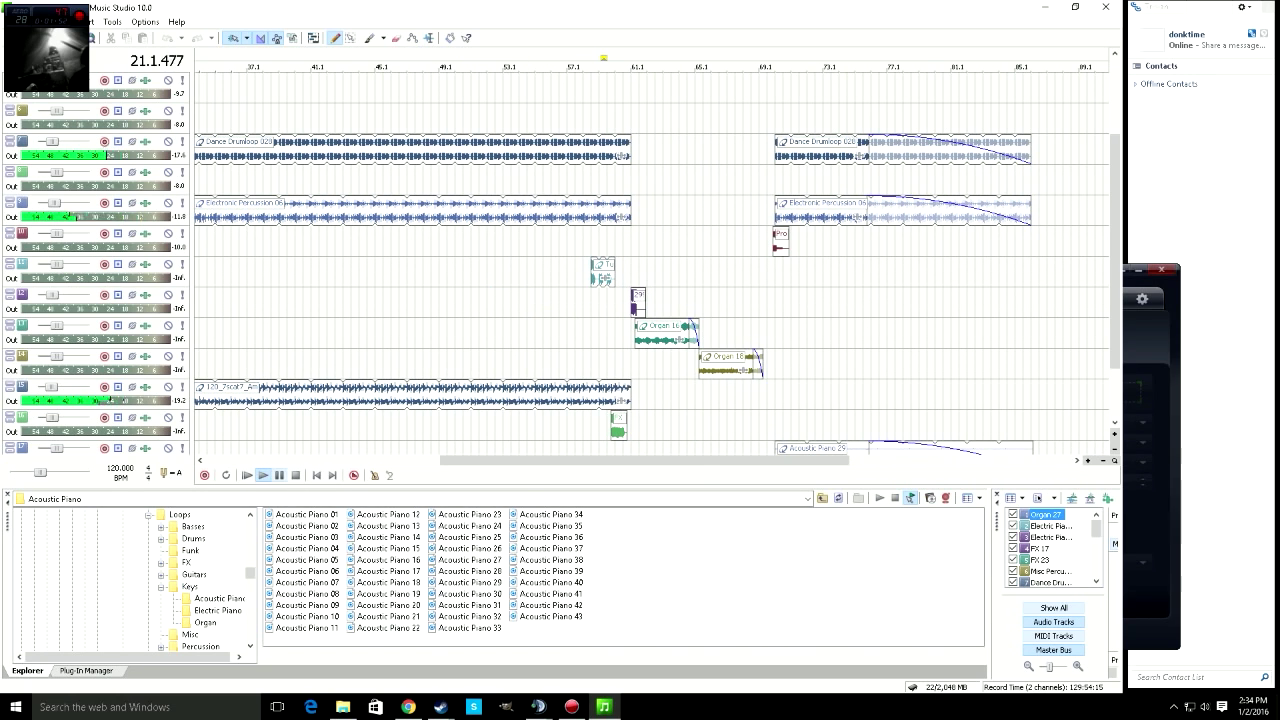
key("space")
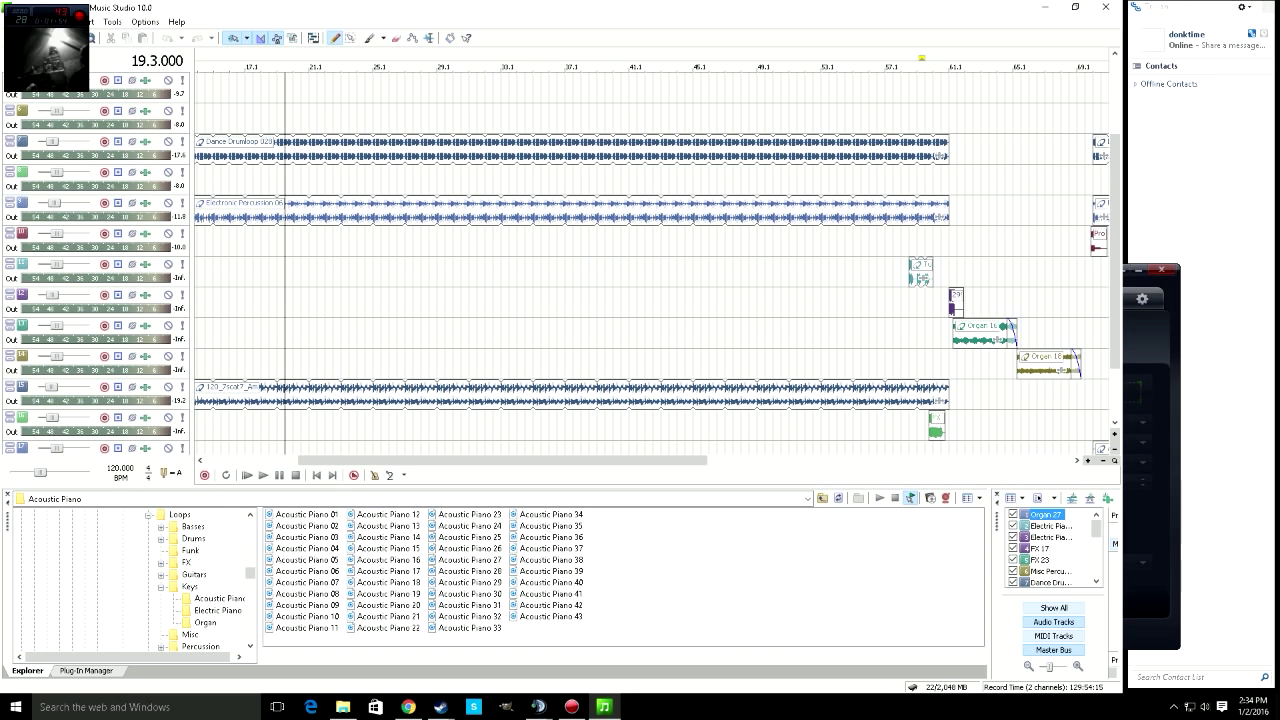
- Preview the Acoustic Piano loops 27, 24, 05, 01 and 02 in the loop library
left_click(436, 560)
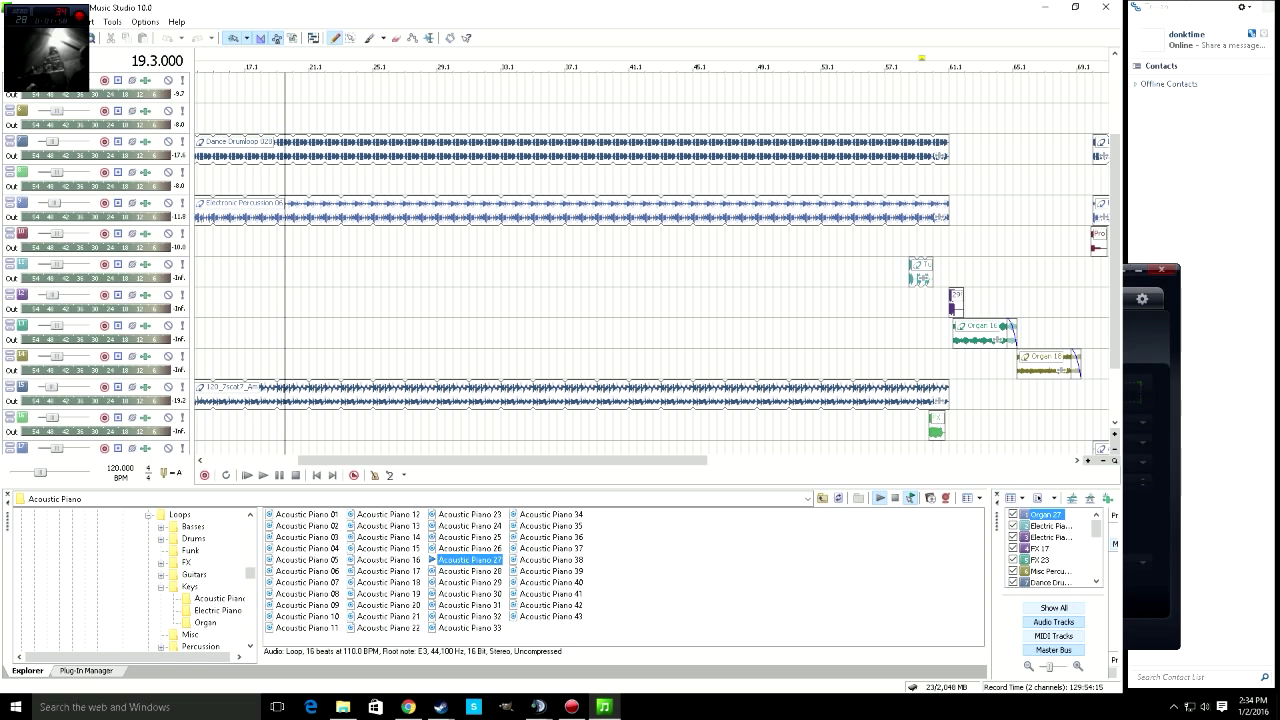
left_click(464, 525)
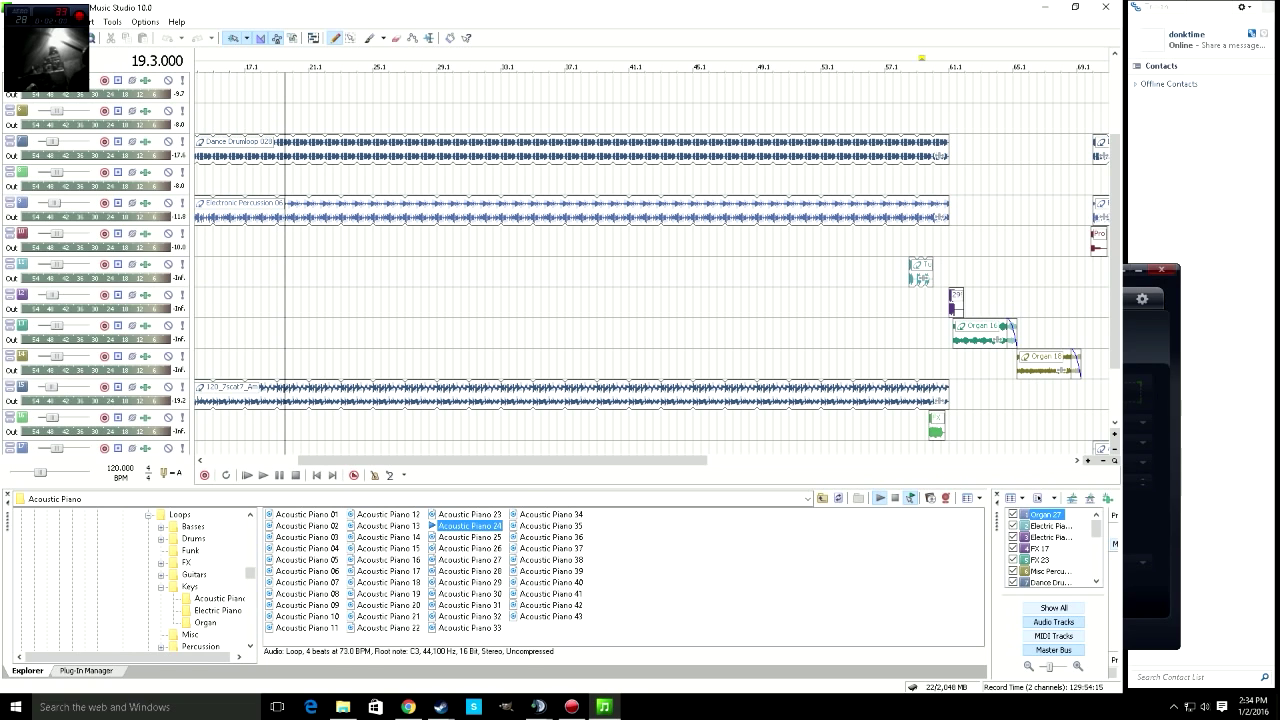
left_click(306, 560)
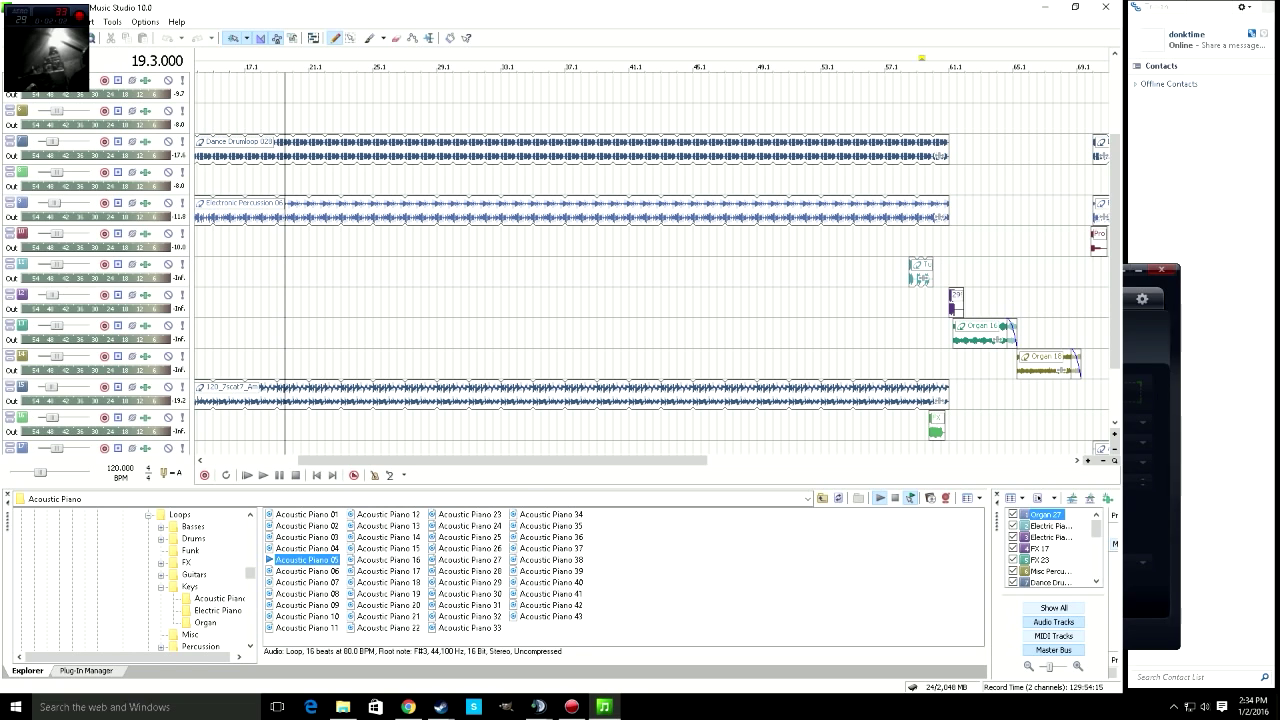
left_click(306, 514)
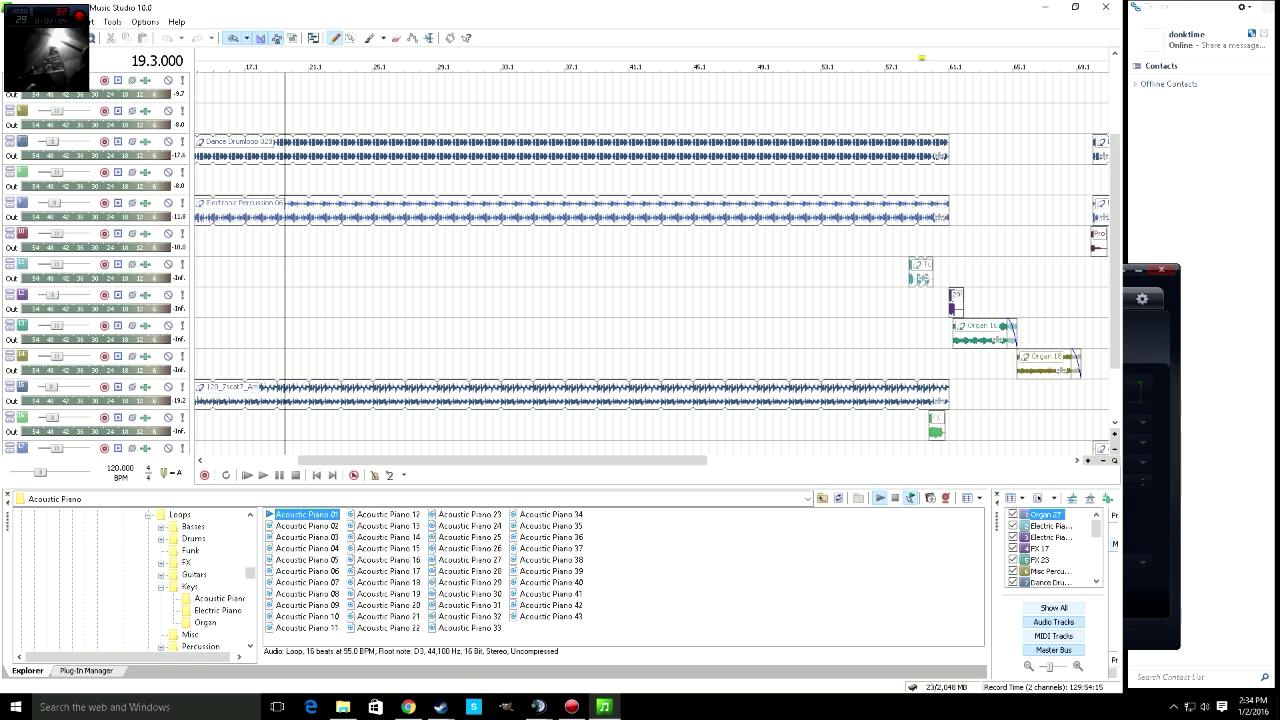
left_click(306, 525)
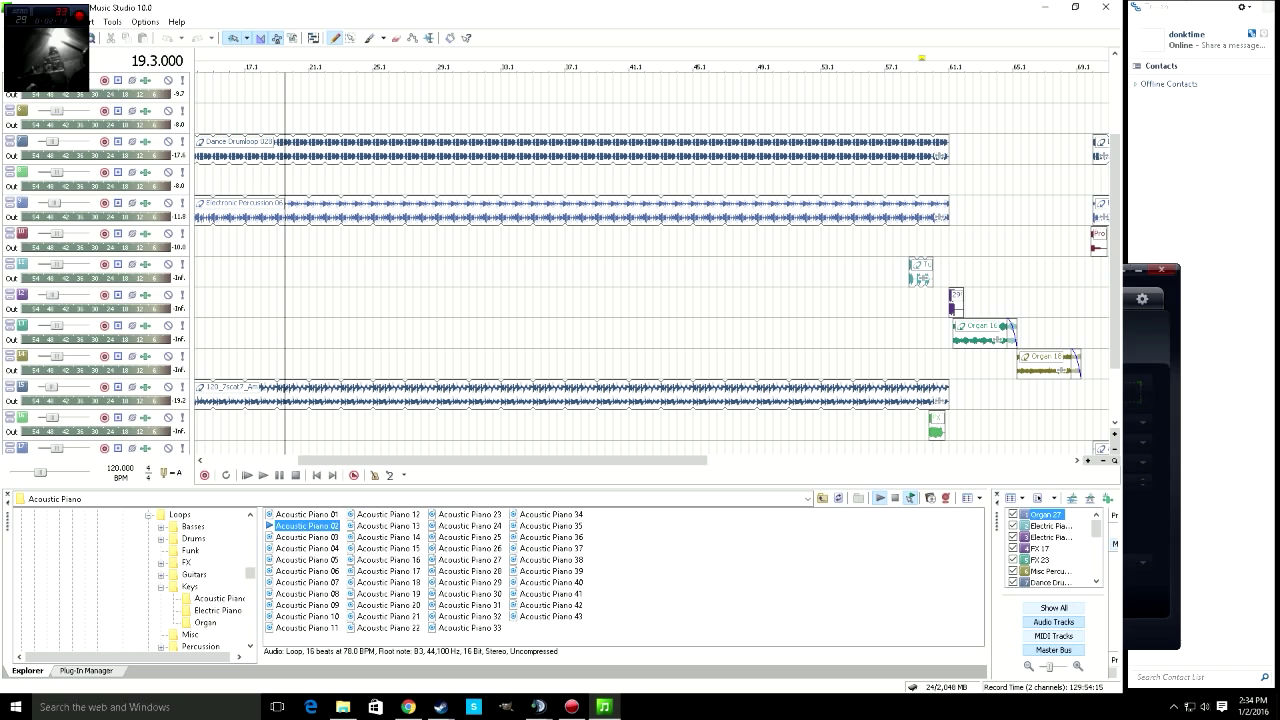
- Preview further Acoustic Piano samples: 16, 18, 20, 22, 33, 29, 26, 24 and 23
left_click(388, 560)
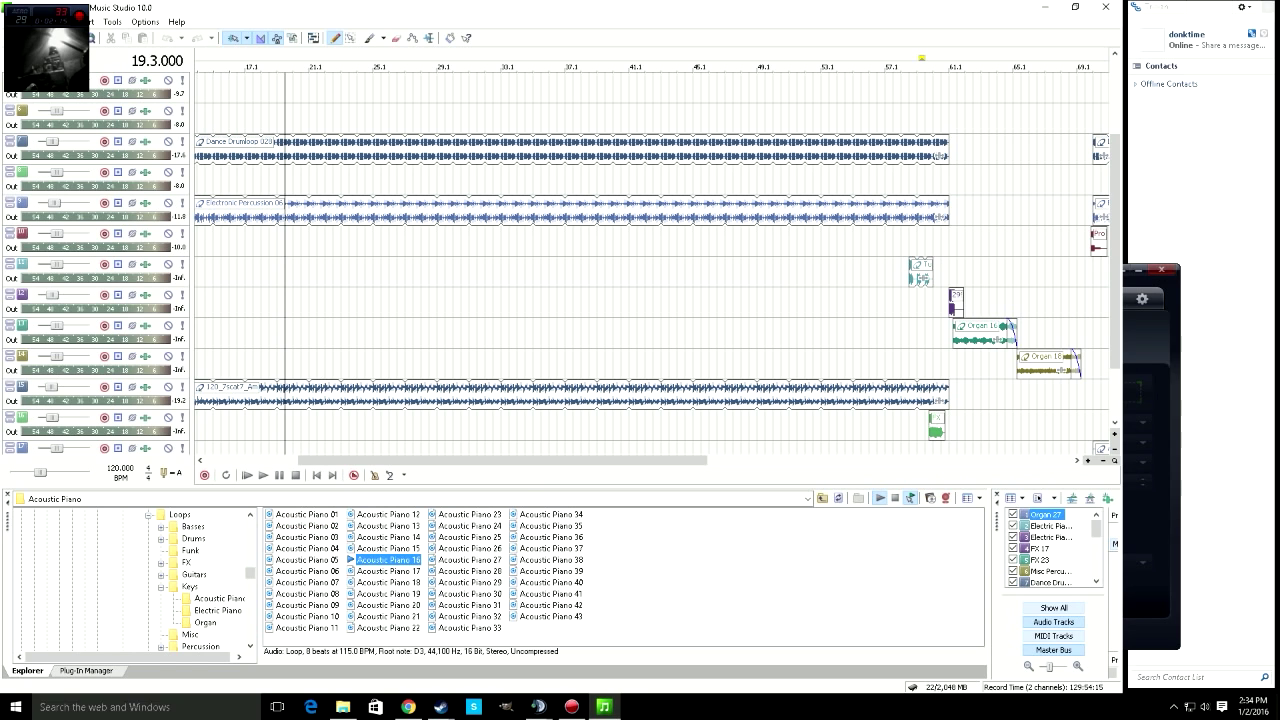
left_click(388, 582)
left_click(388, 605)
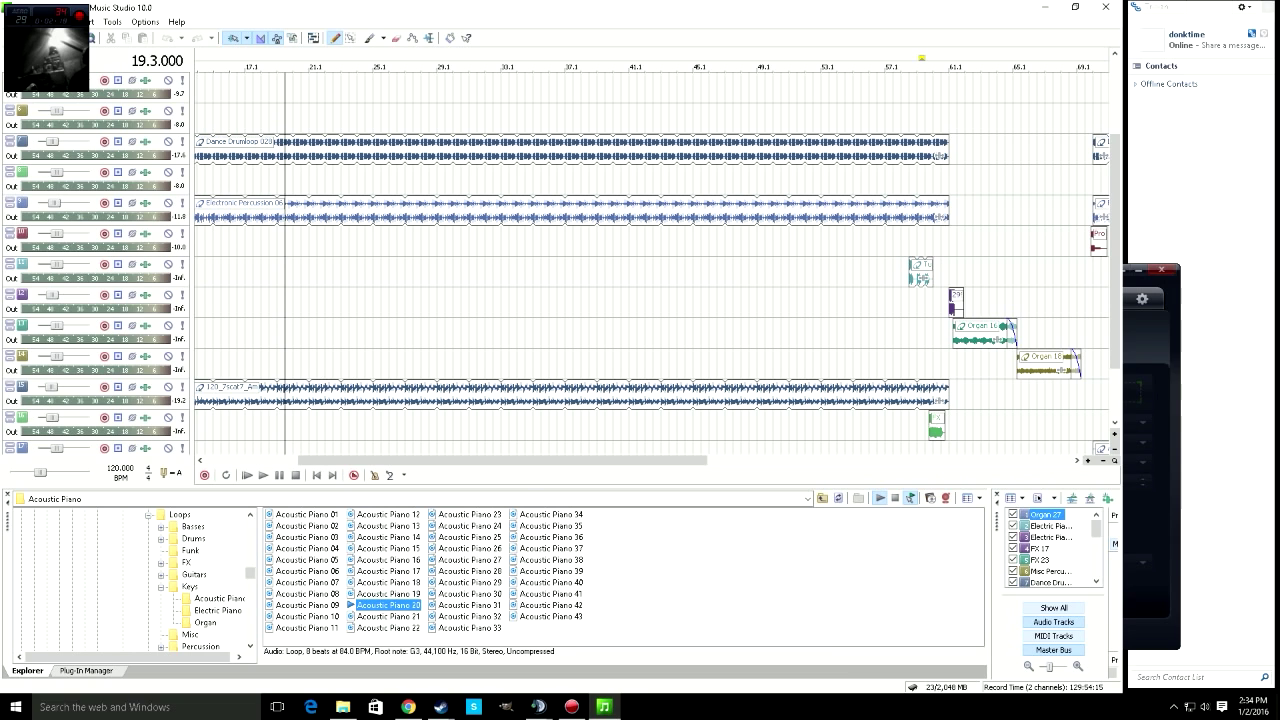
left_click(388, 627)
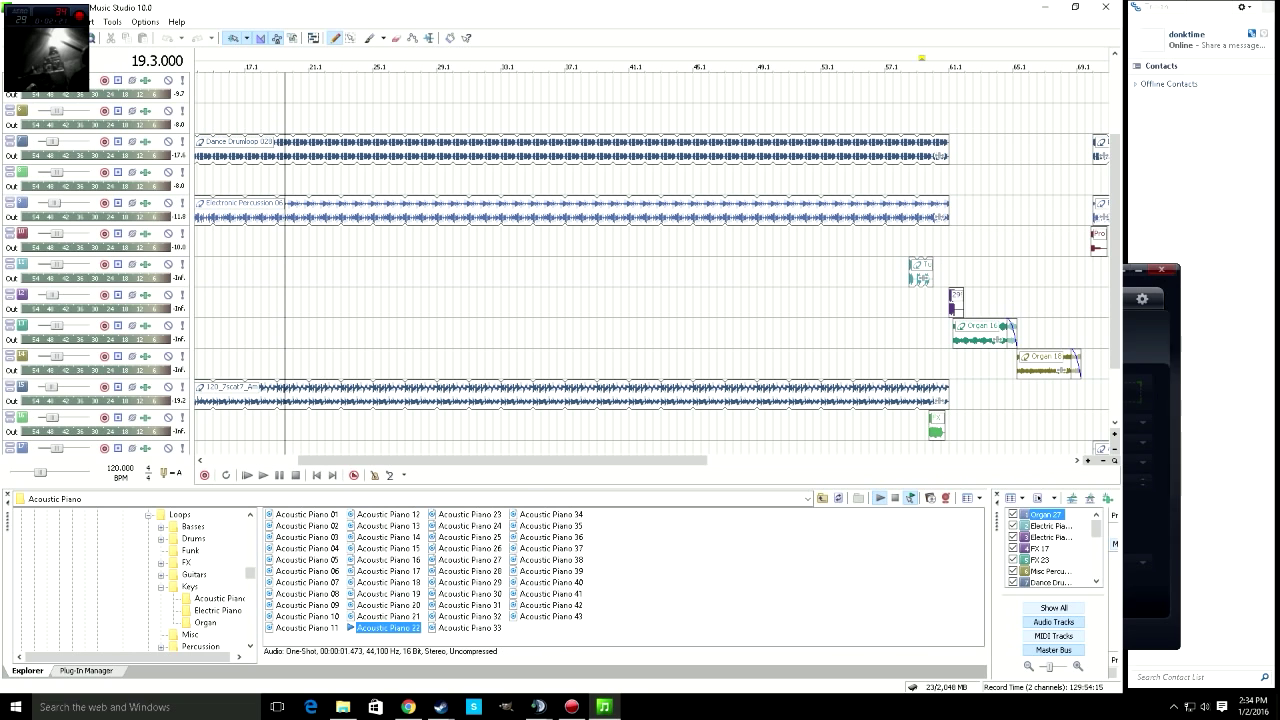
left_click(469, 627)
left_click(469, 582)
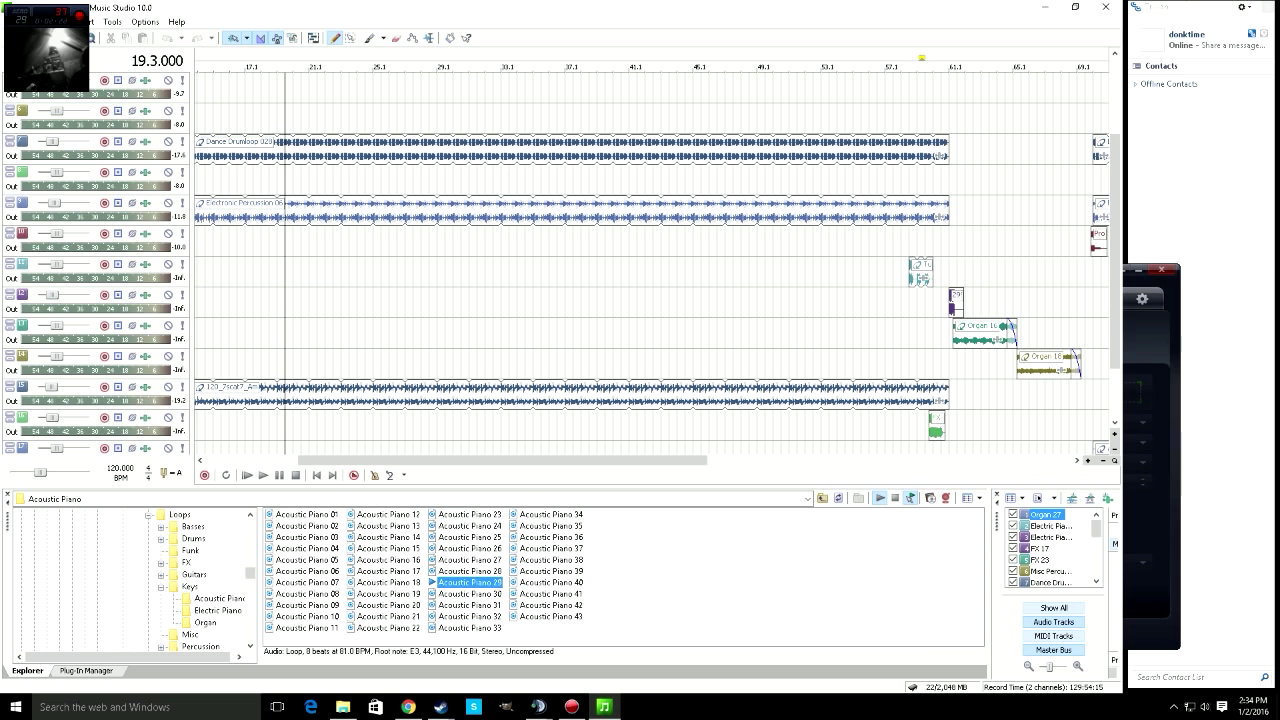
left_click(469, 548)
left_click(469, 525)
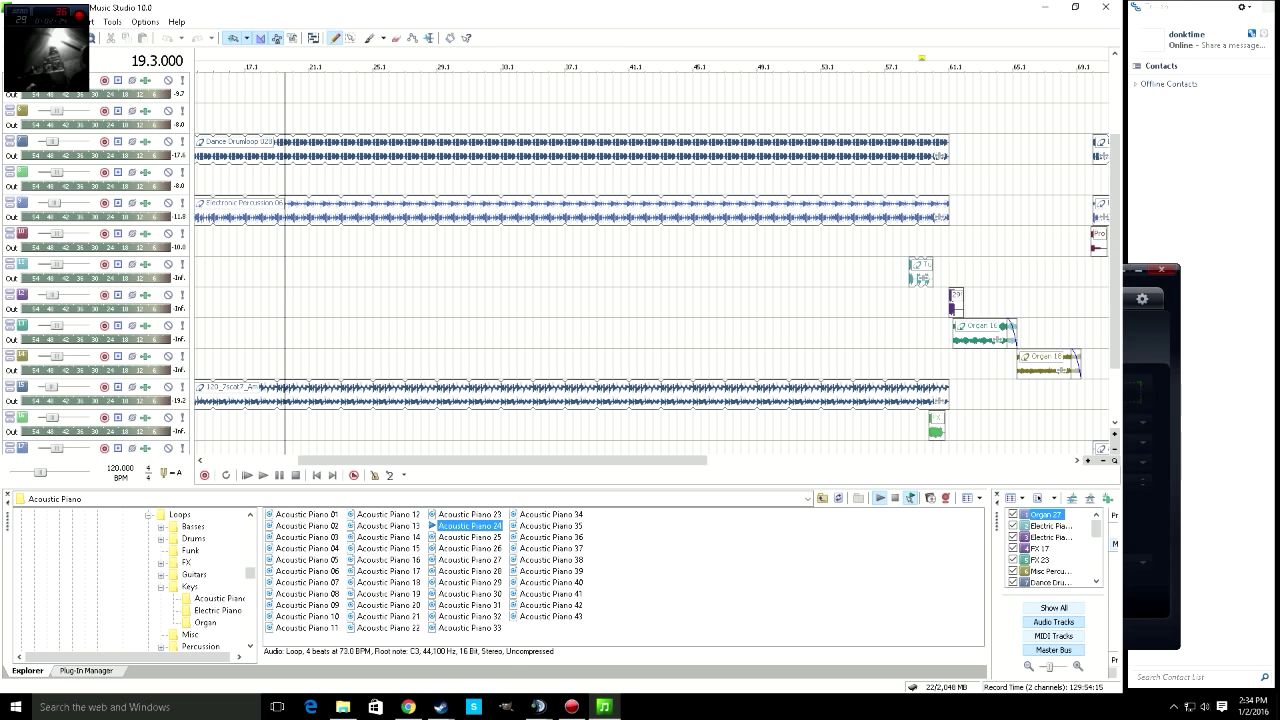
left_click(469, 514)
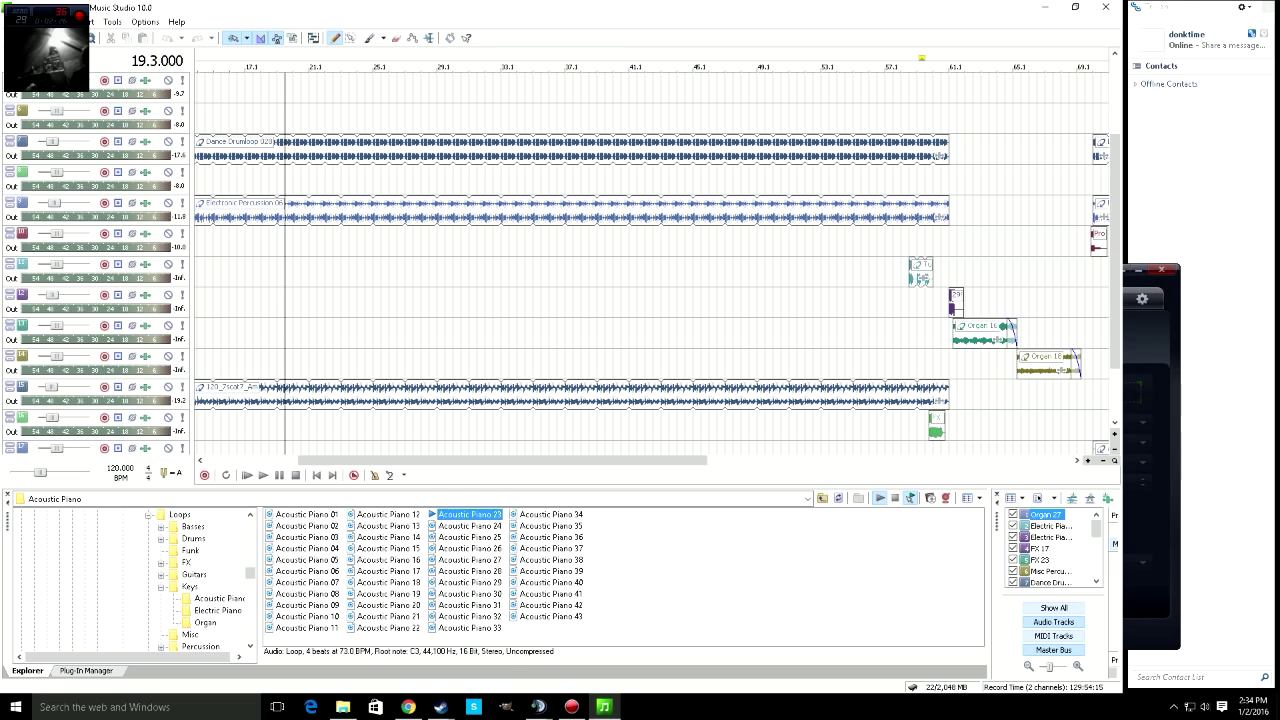
- Preview the Acoustic Piano samples from 34 through 43 one after another
key("Right")
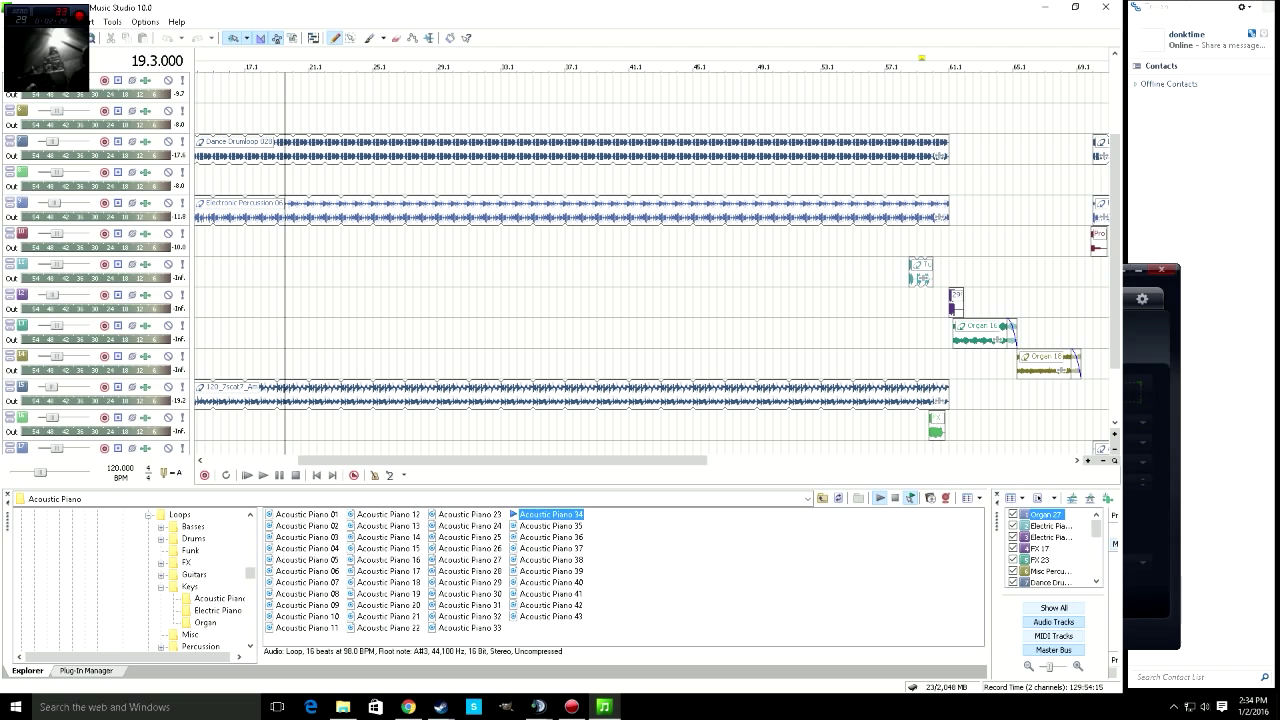
left_click(550, 525)
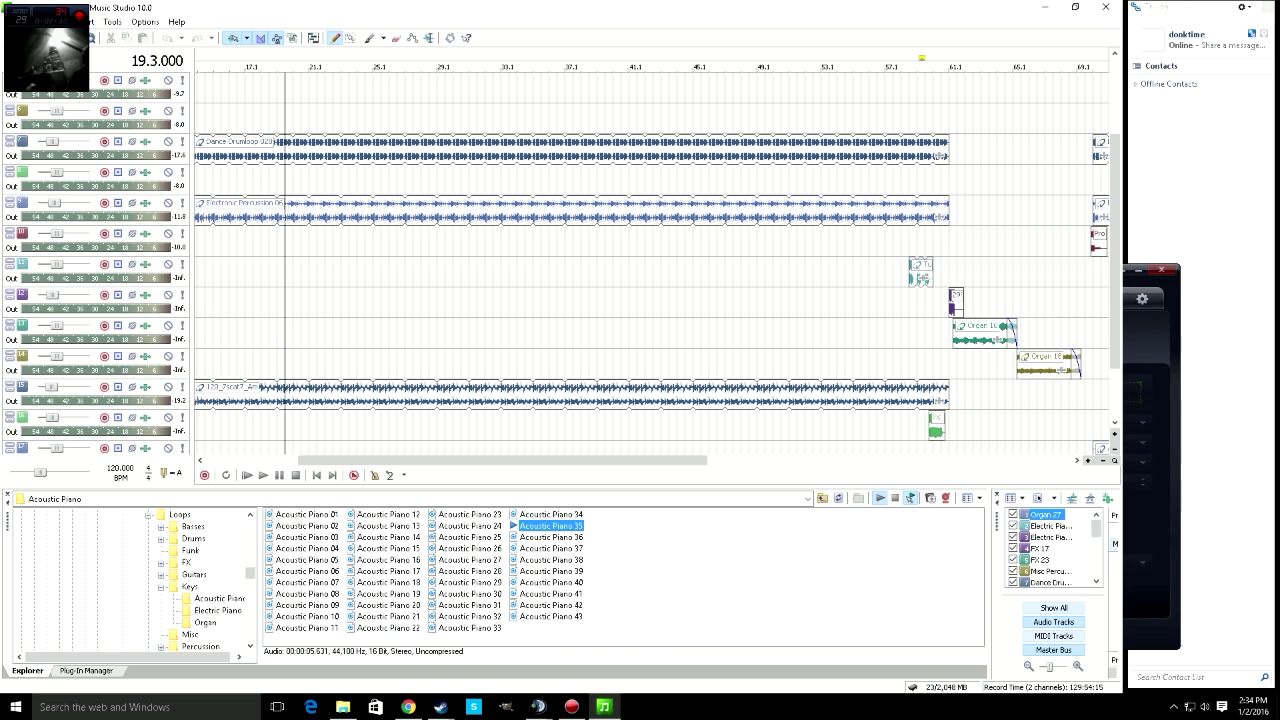
key("Down")
key("Down")
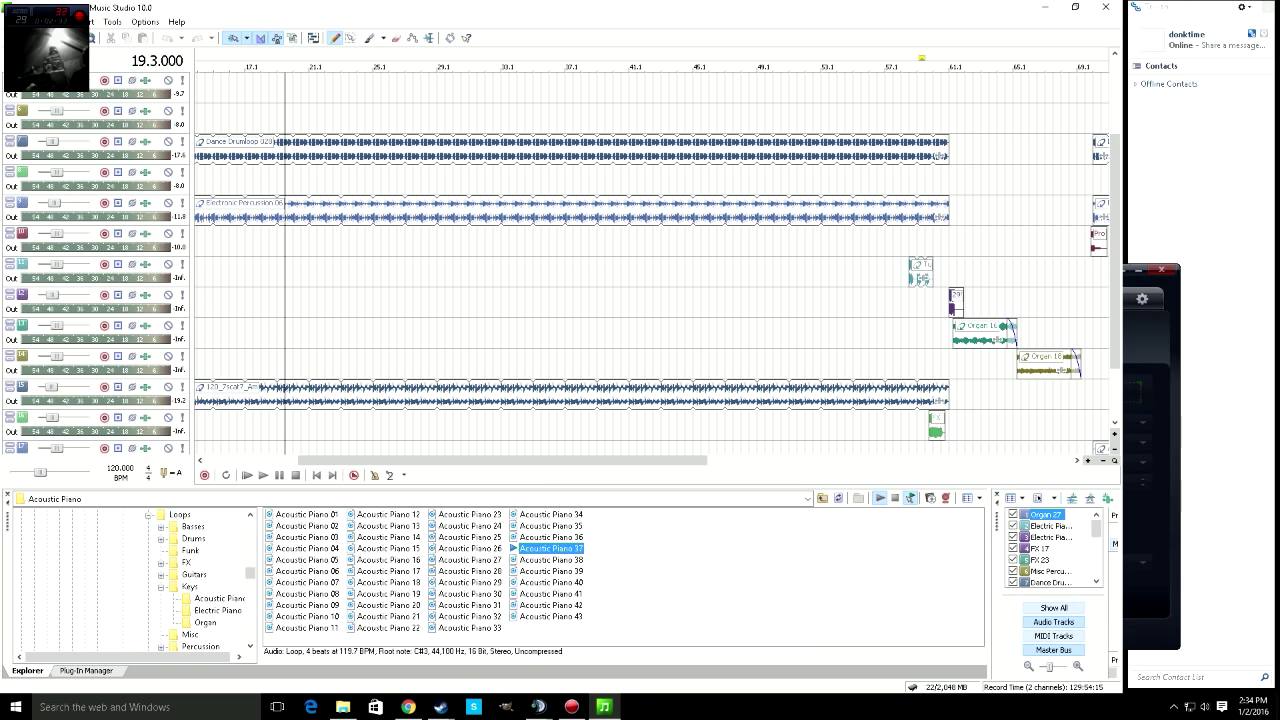
key("Down")
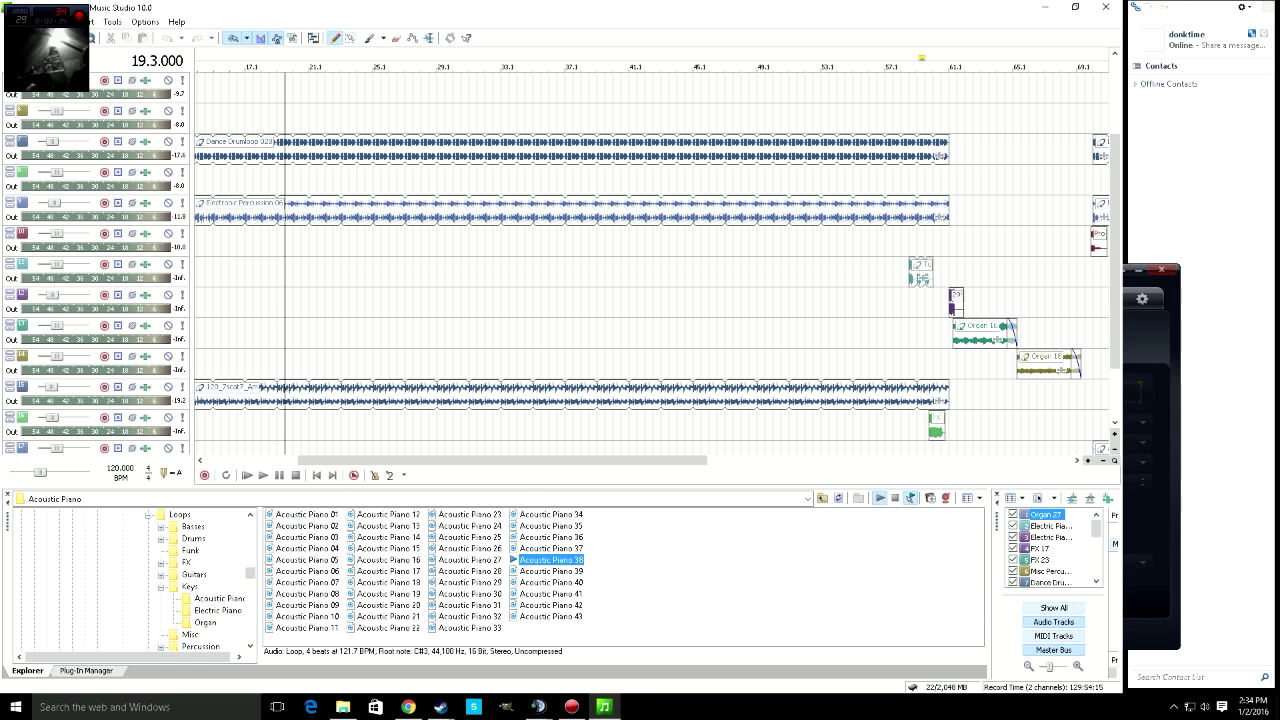
key("Down")
key("Down")
key("Down")
key("Up")
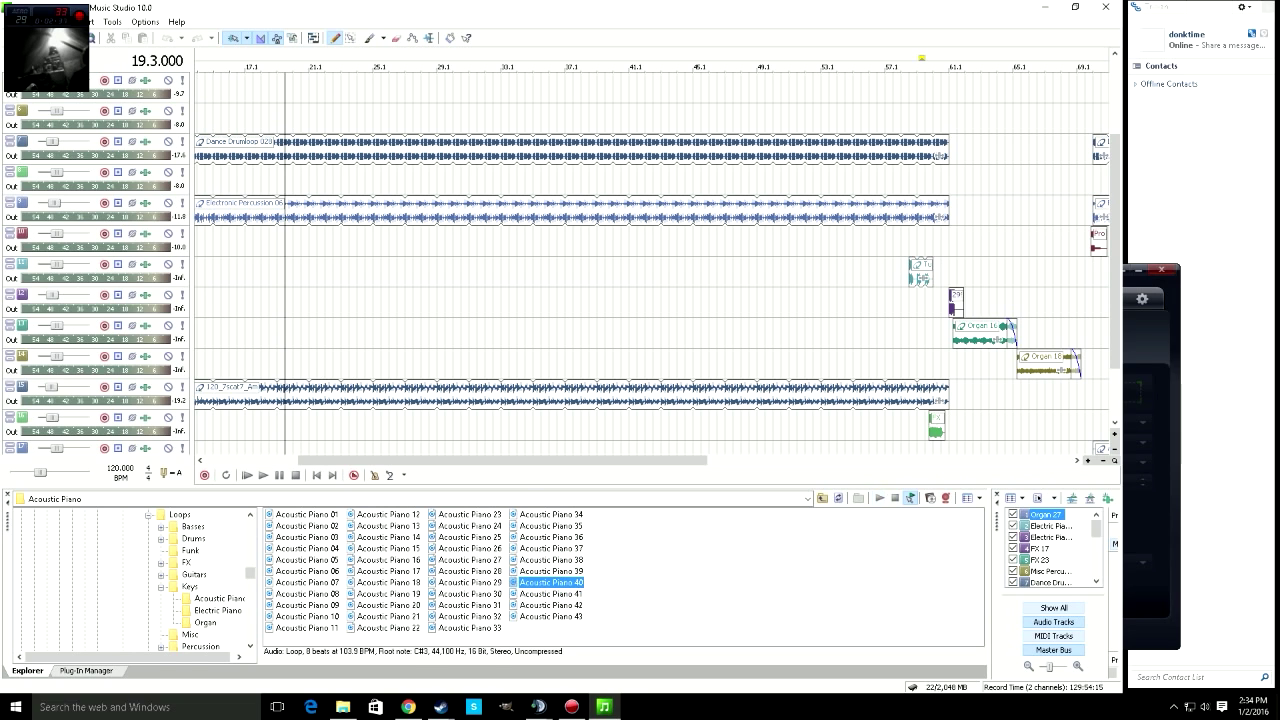
key("Down")
key("Down")
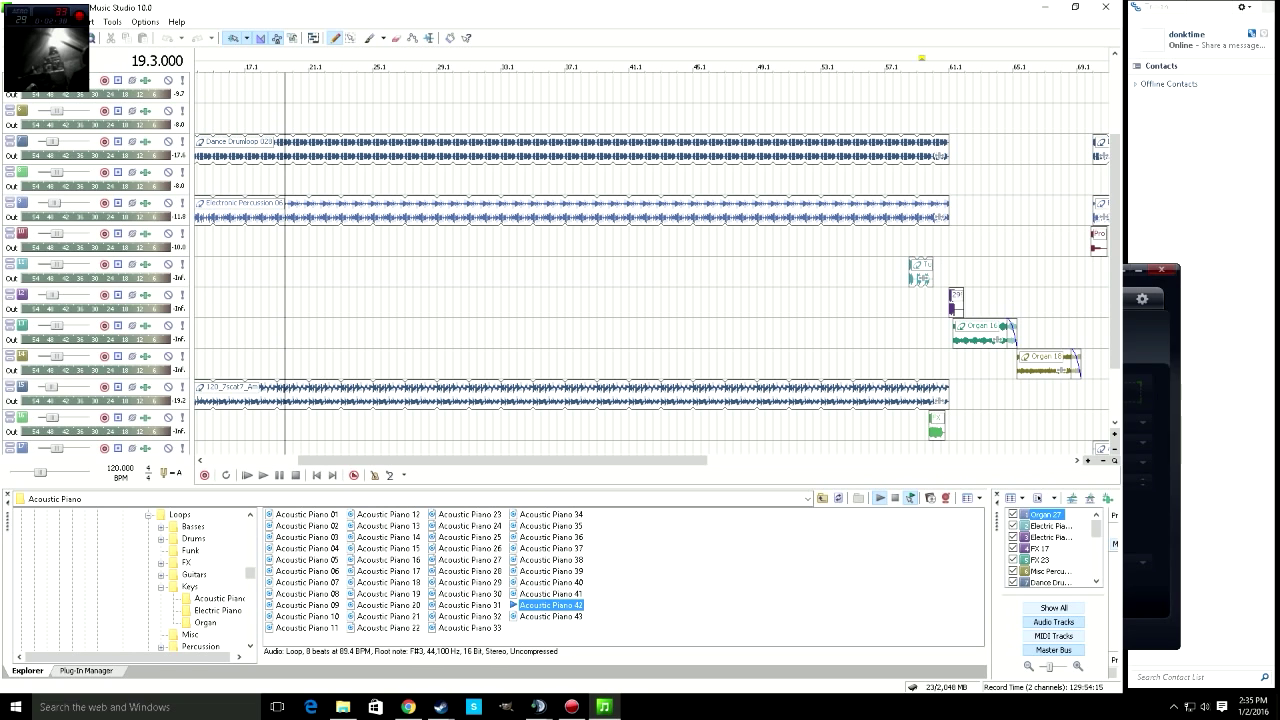
key("Down")
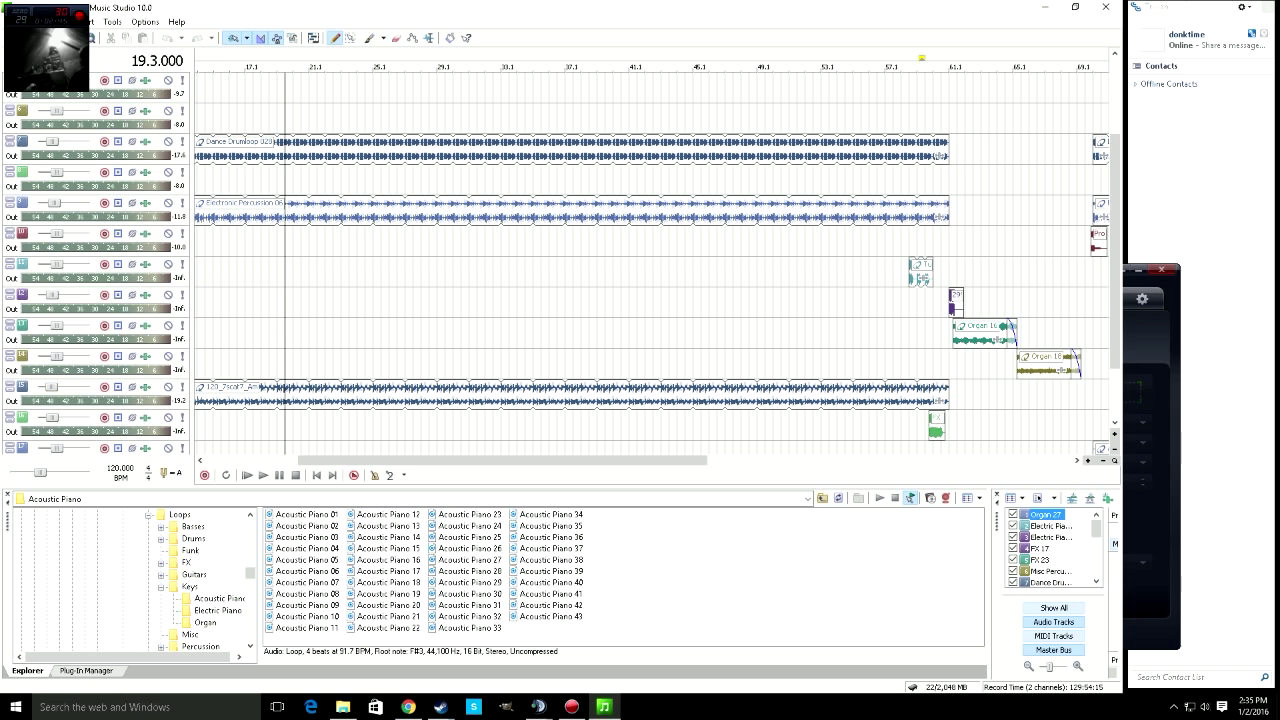
- Play the song from position 57.2 through the organ transition into the closing section, and stop playback
left_click_drag(502, 460, 687, 460)
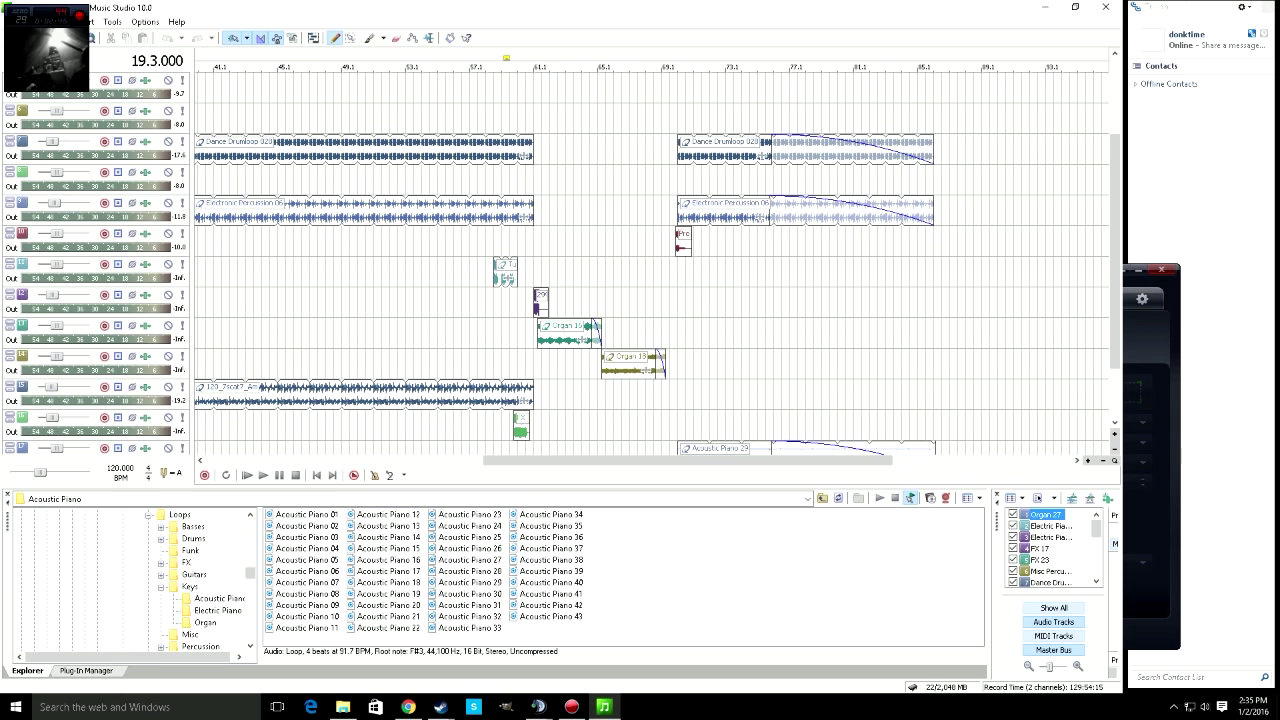
left_click(473, 303)
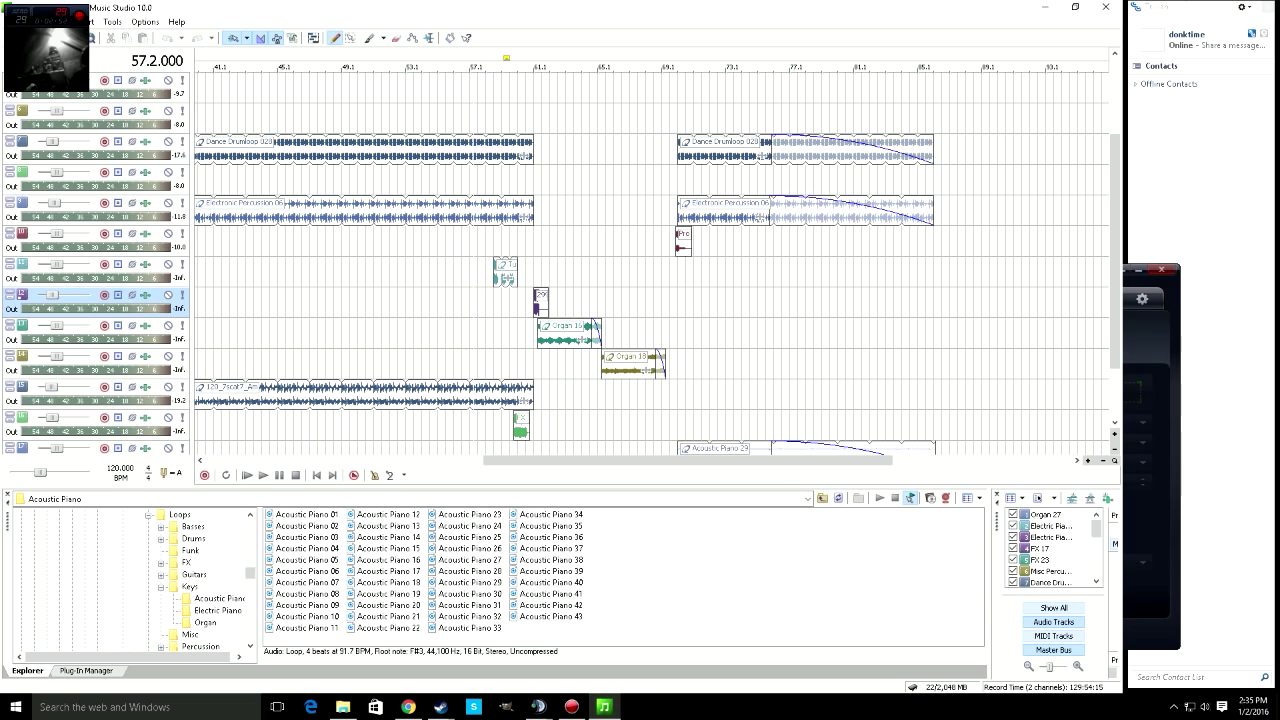
left_click(263, 475)
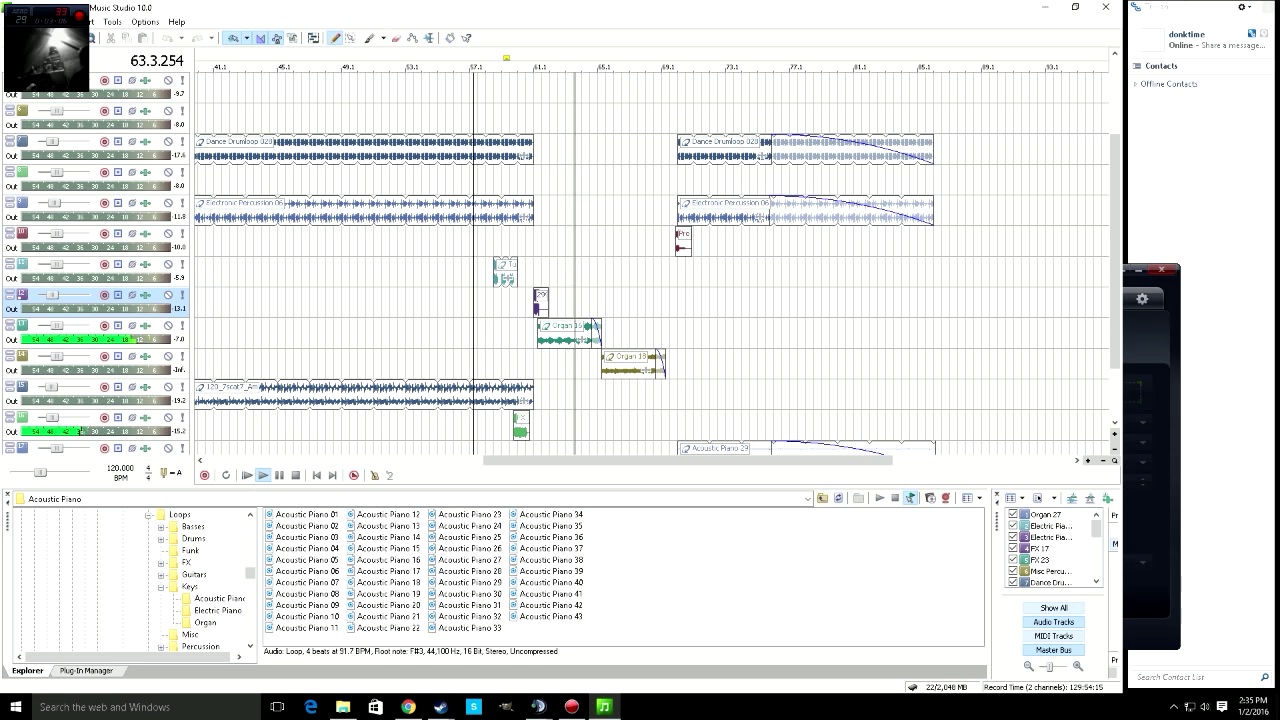
mouse_move(1114, 298)
left_mouse_down()
mouse_move(1114, 227)
mouse_move(1114, 336)
mouse_move(1114, 279)
left_mouse_up()
scroll(650, 260, "up", 2)
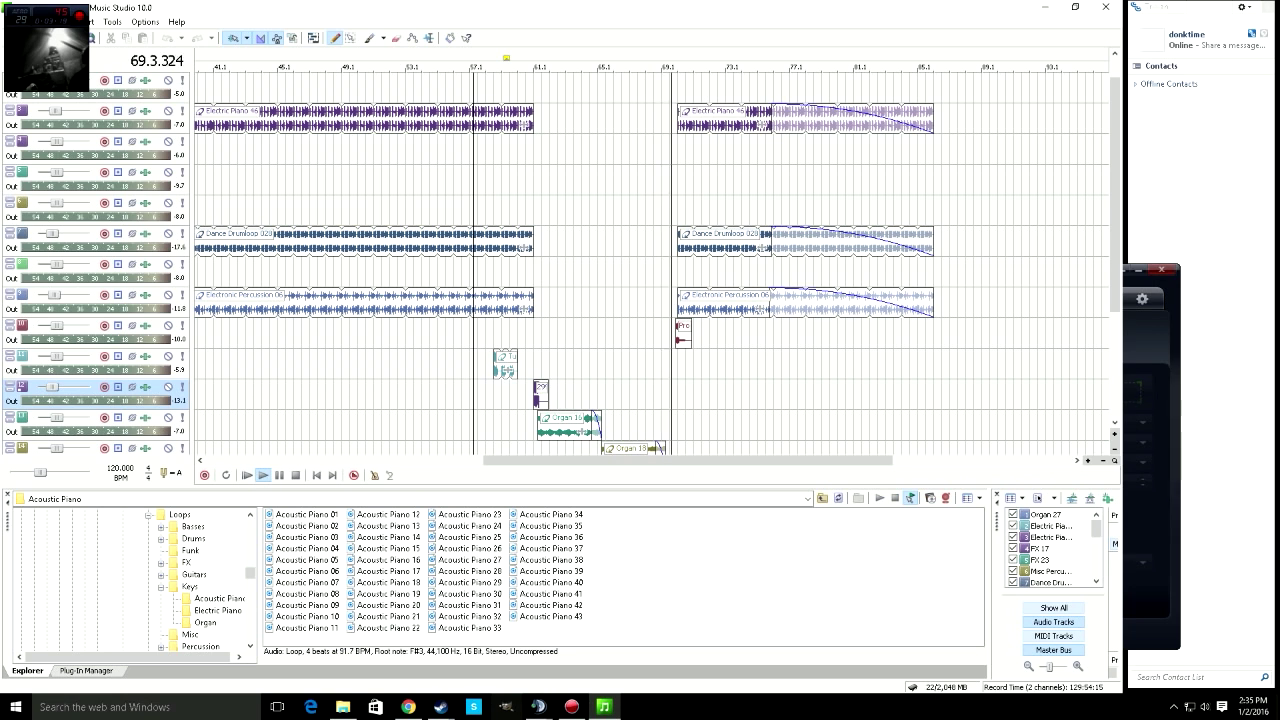
mouse_move(571, 706)
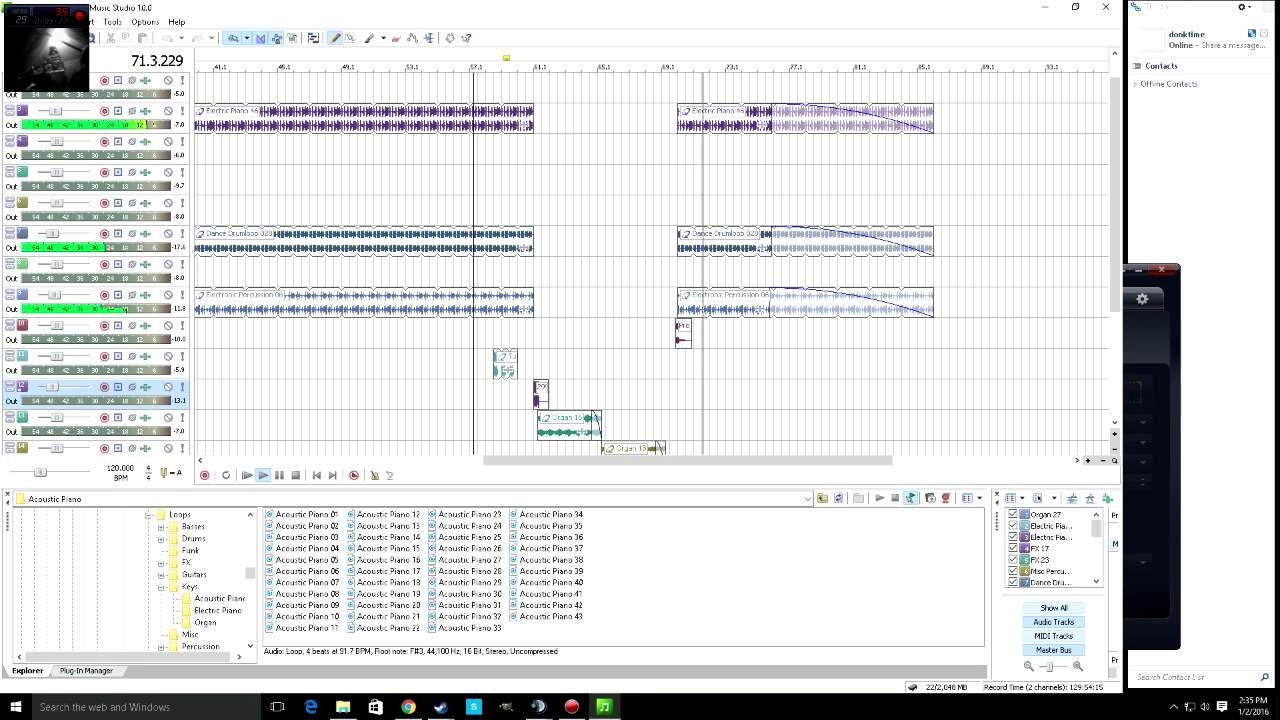
key("space")
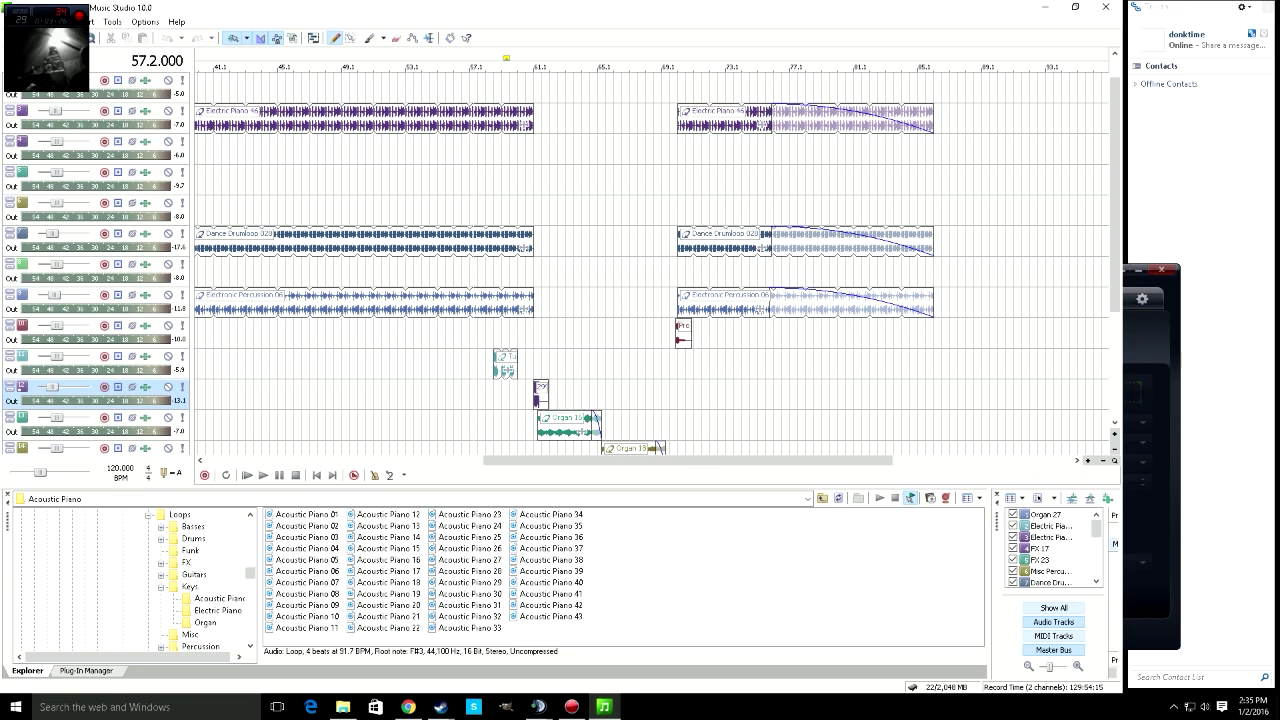
- Review the arrangement of the closing section across all tracks, out to the last Dance Drumloop event
scroll(651, 262, "right", 3)
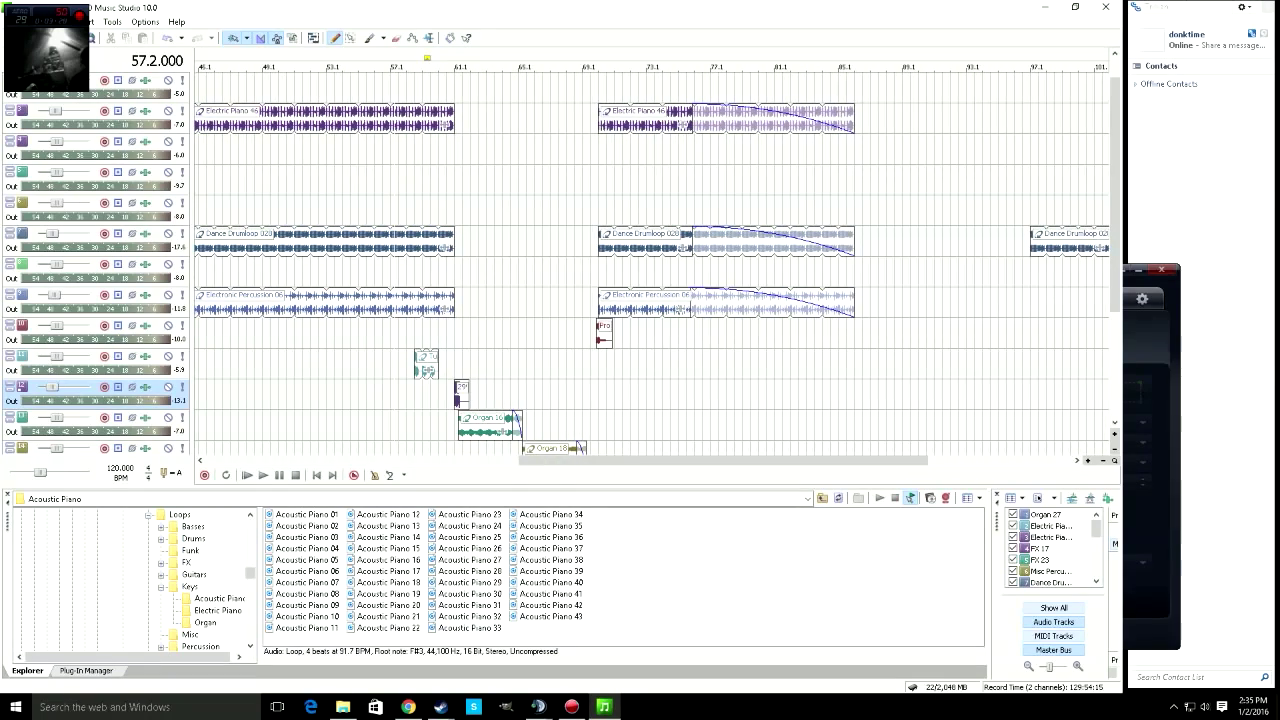
scroll(652, 260, "down", 5)
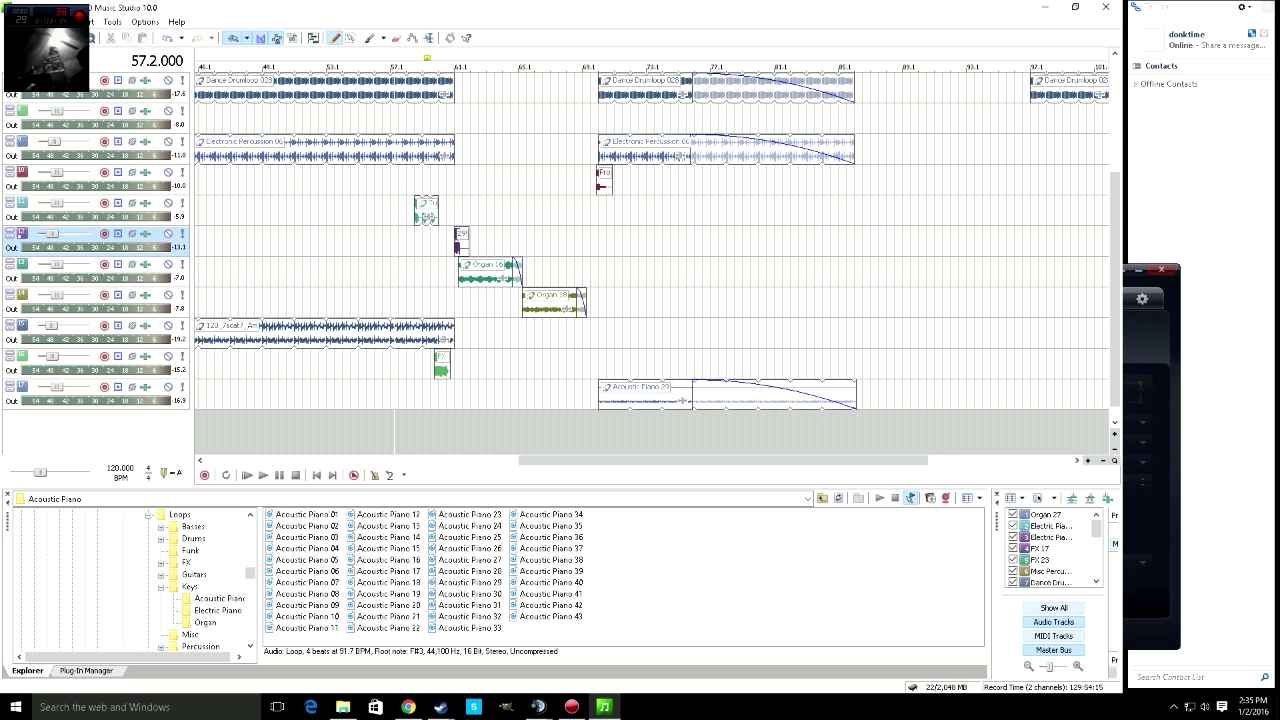
scroll(652, 260, "right", 3)
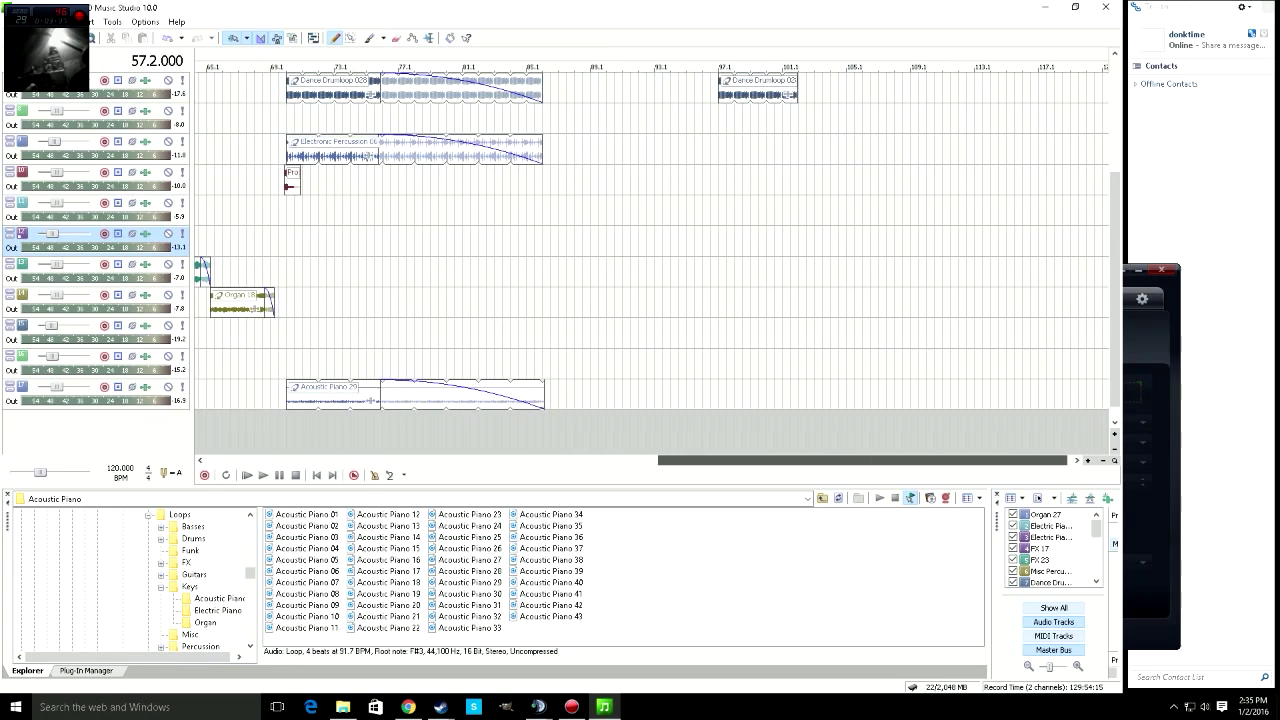
scroll(652, 260, "left", 2)
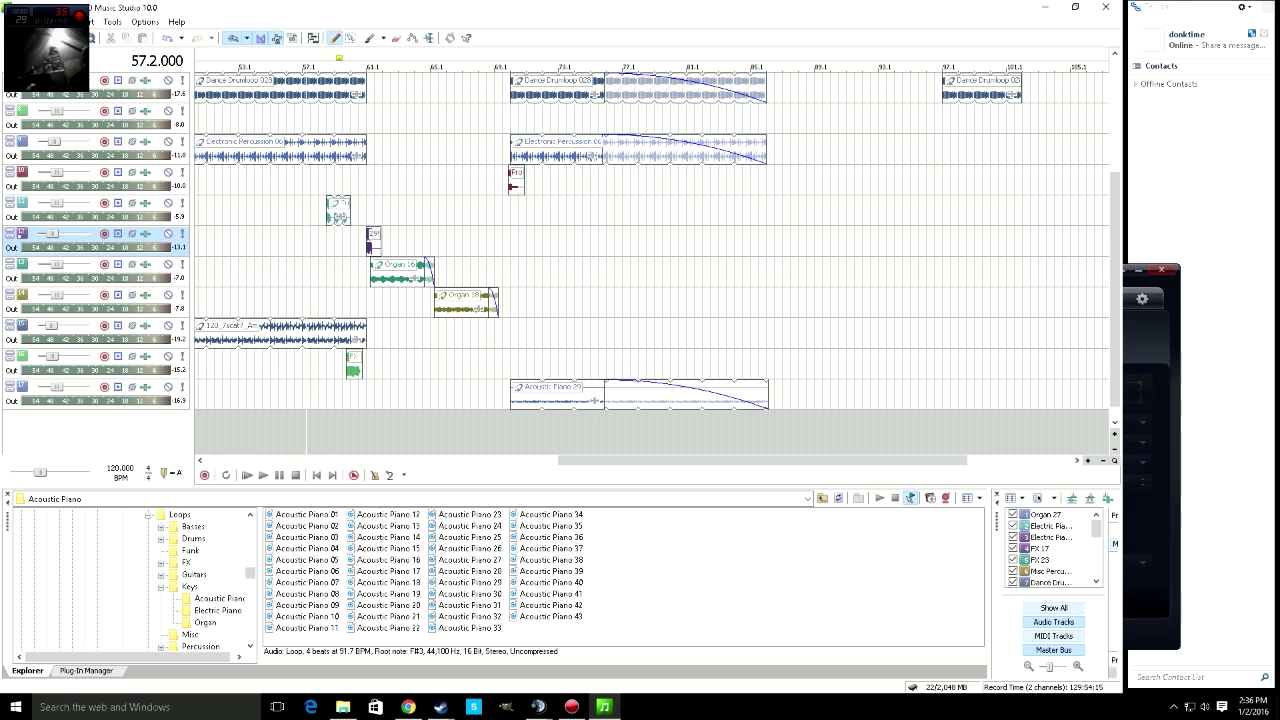
scroll(490, 447, "up", 5)
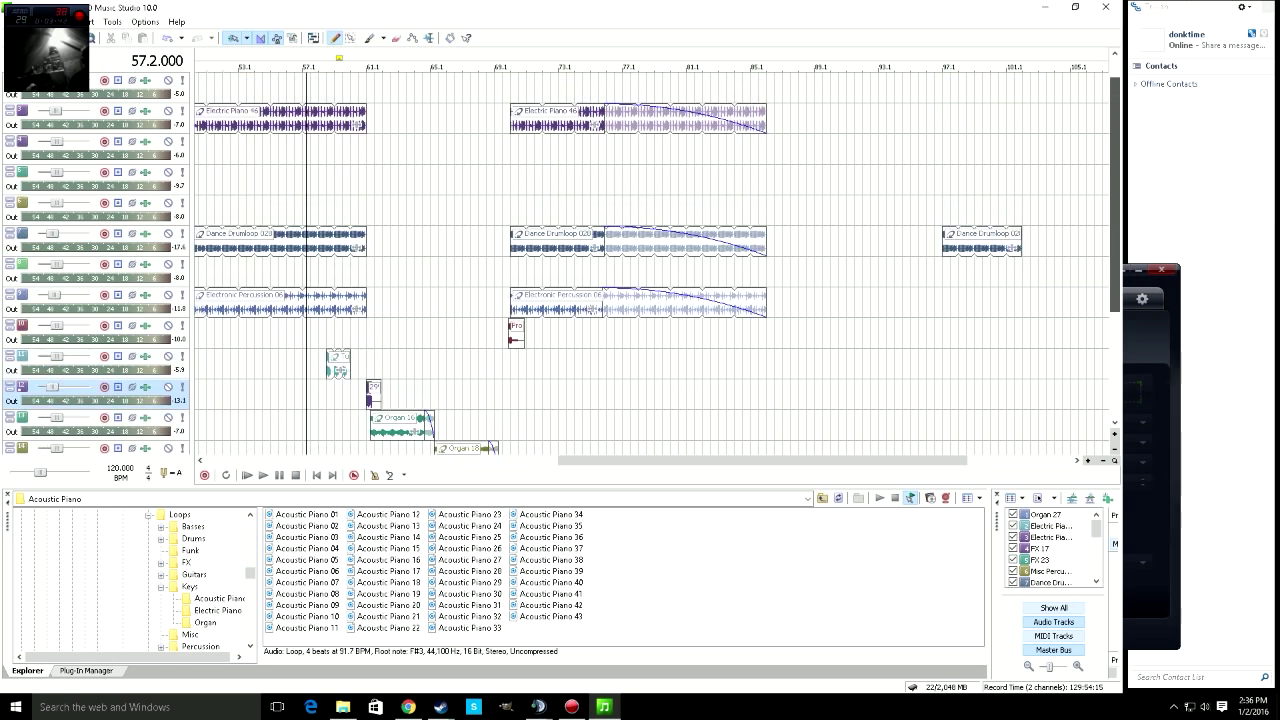
scroll(490, 447, "up", 1)
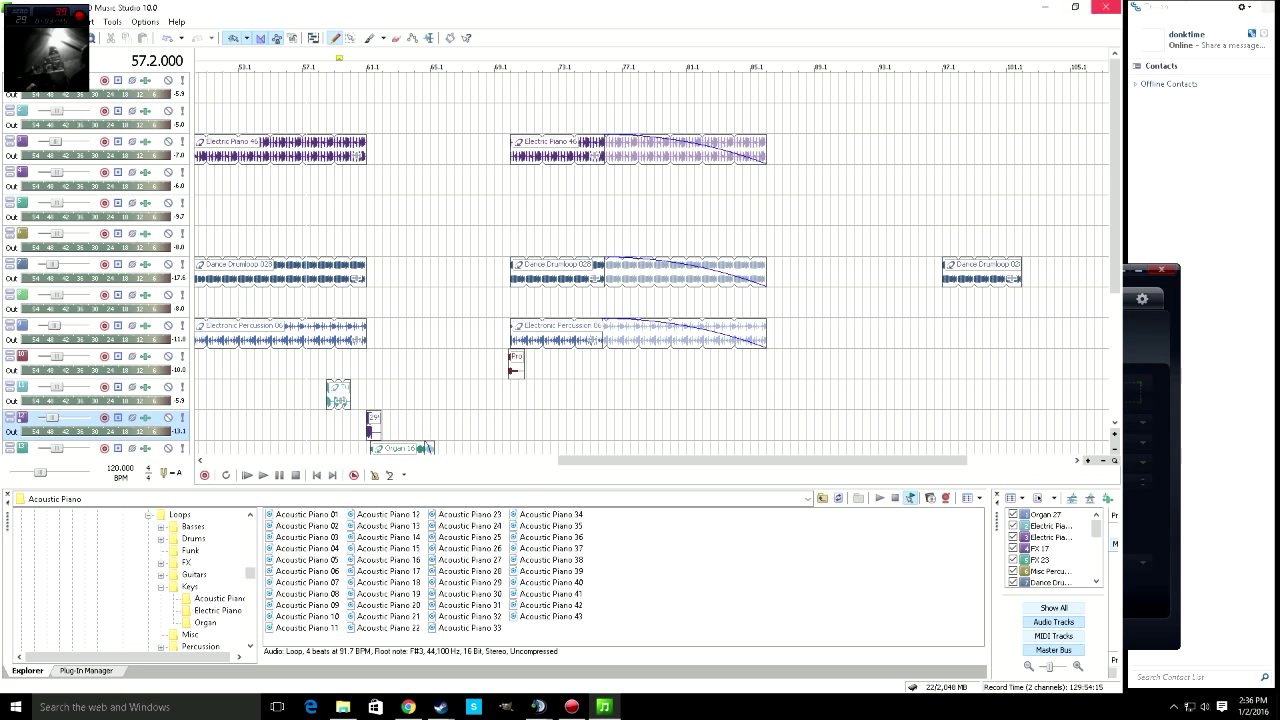
- Close ACID Music Studio without saving the project and launch Movie Studio 13 Platinum from the Steam library
left_click(1105, 7)
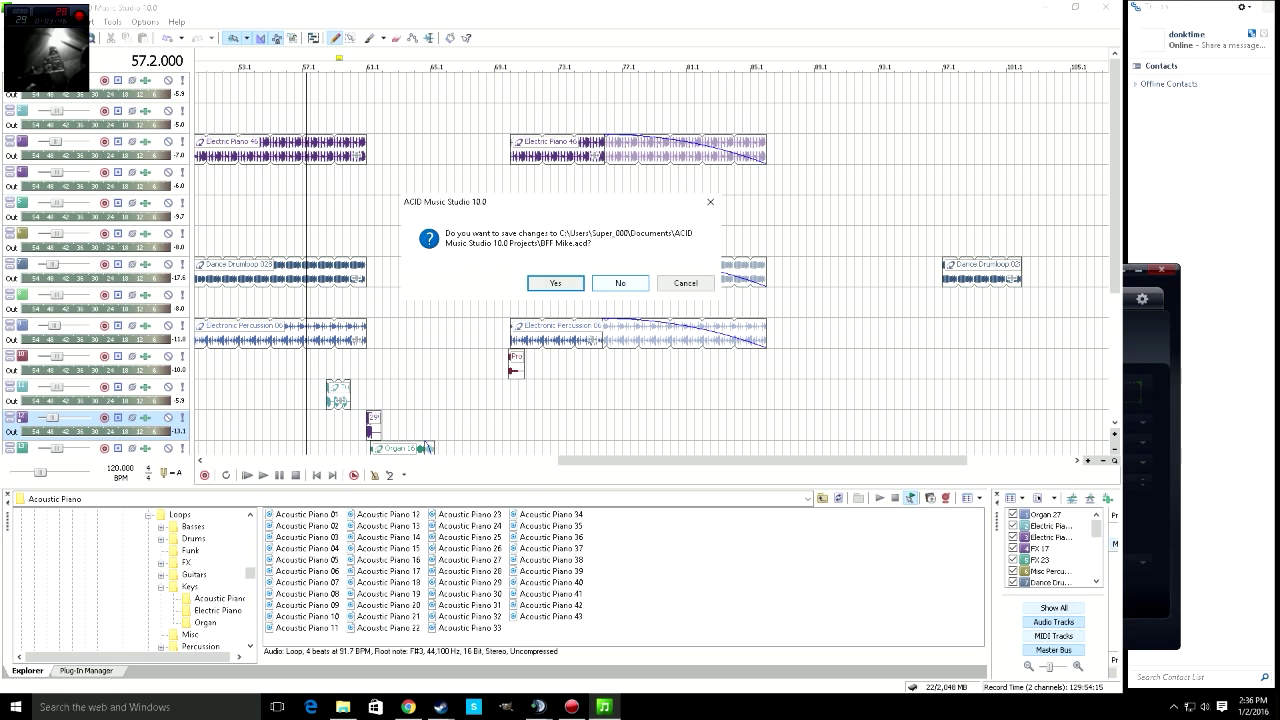
left_click(620, 283)
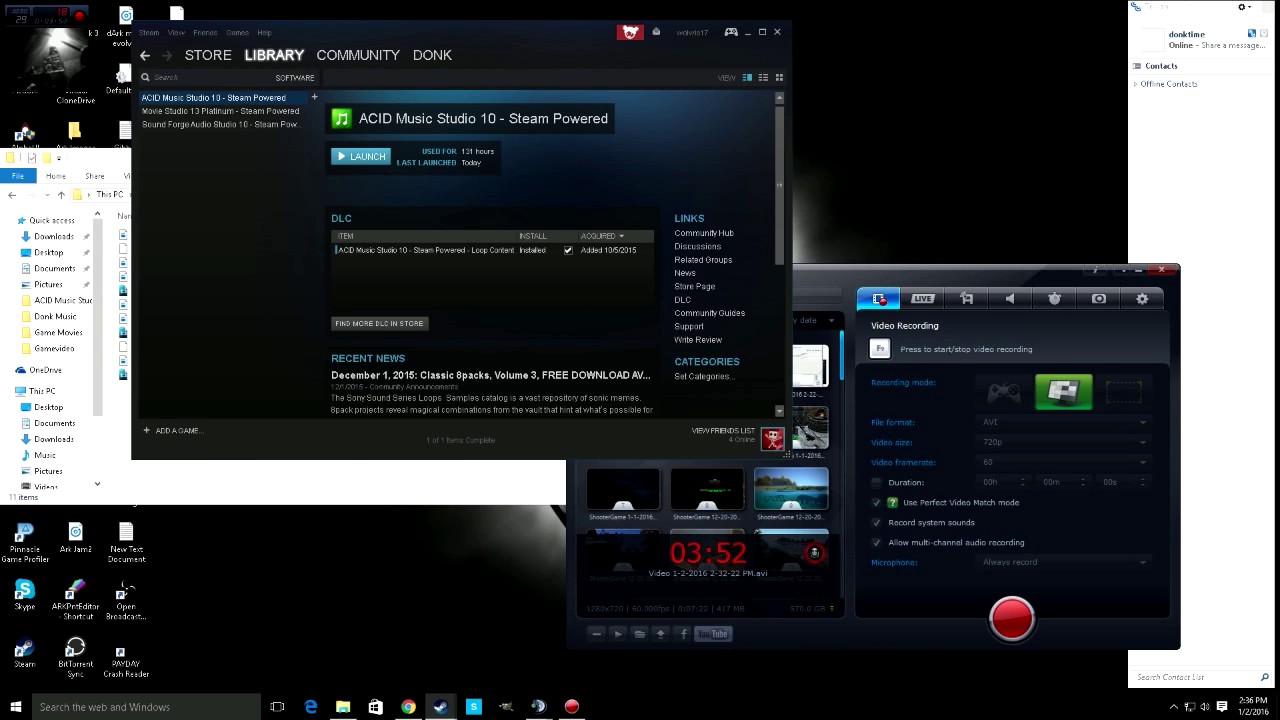
left_click(220, 111)
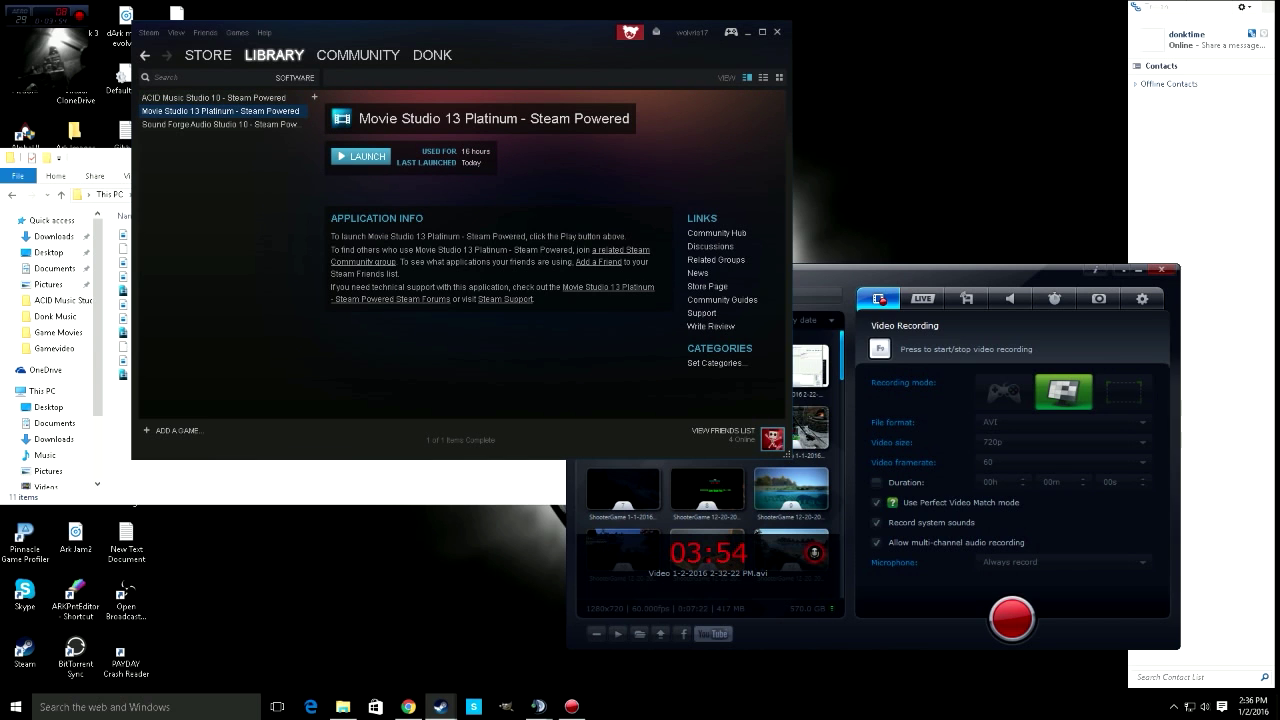
left_click(361, 156)
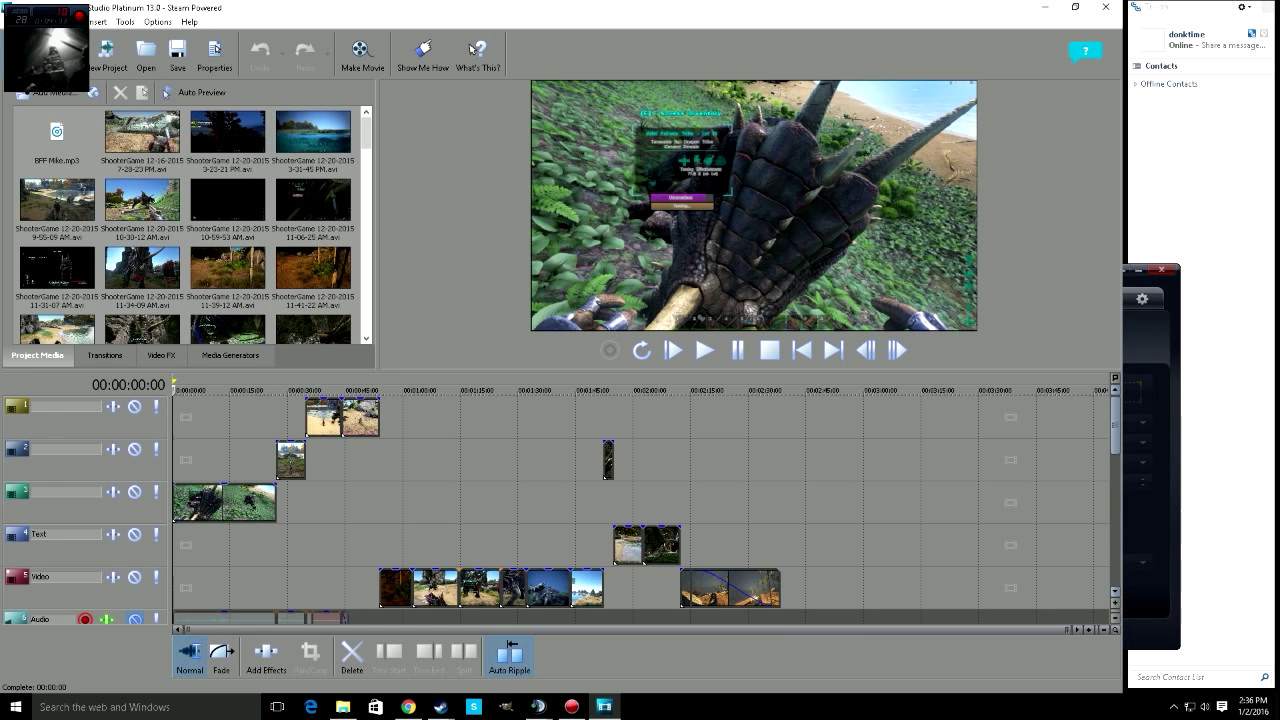
- Examine the audio clips on tracks 9 to 15 of the video project's timeline
scroll(640, 510, "down", 4)
scroll(640, 510, "down", 6)
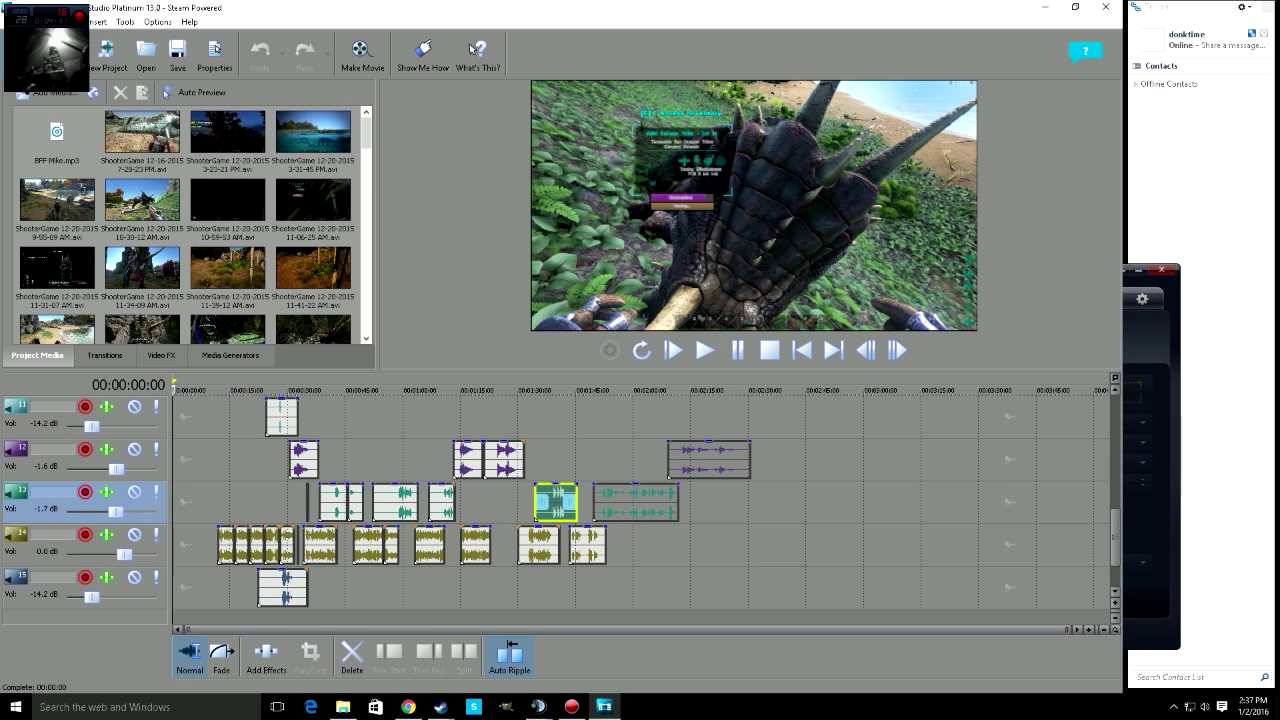
scroll(640, 500, "down", 3)
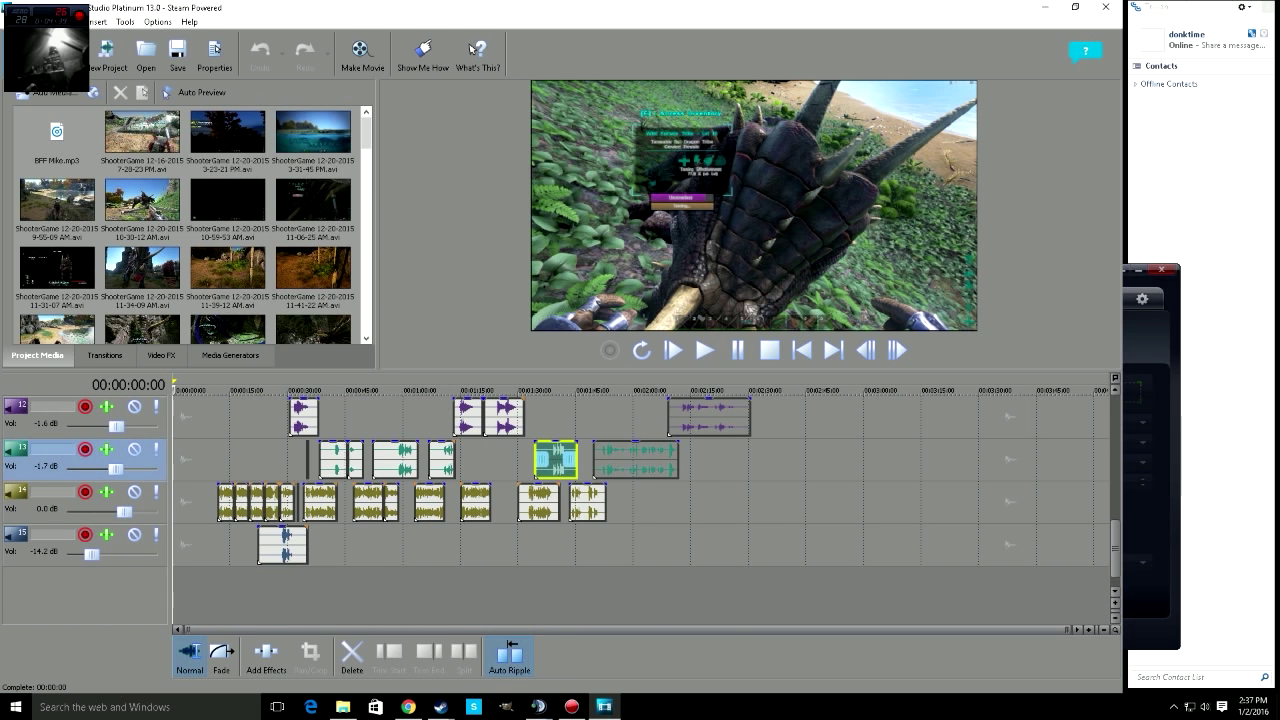
scroll(640, 500, "up", 3)
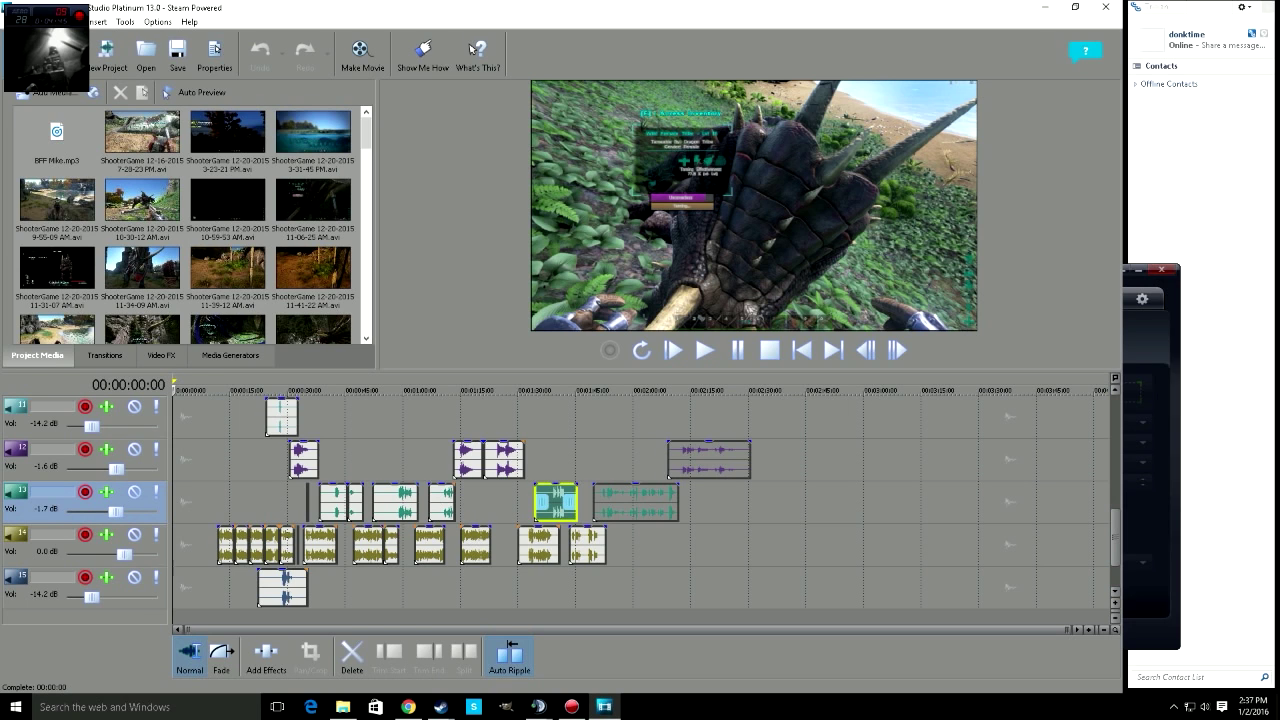
scroll(640, 500, "up", 6)
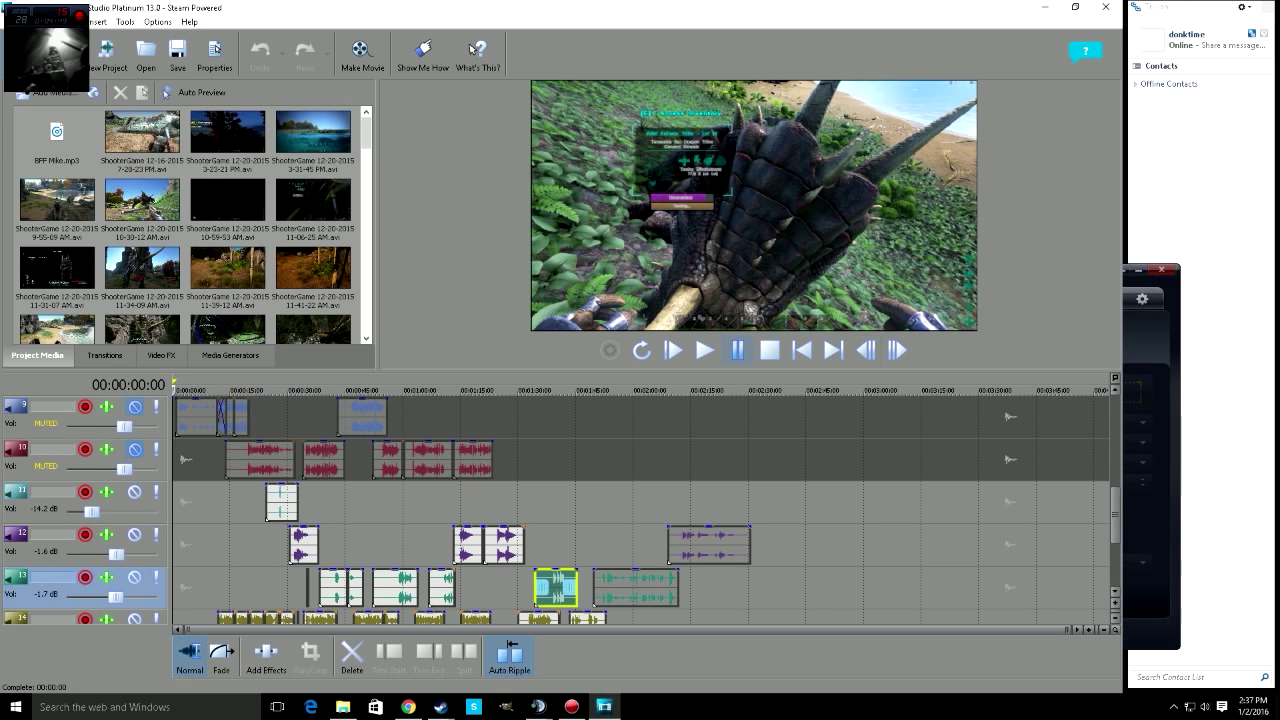
- Play the video project from the beginning while reviewing the Music, Audio and lower sound tracks, and stop playback
key("space")
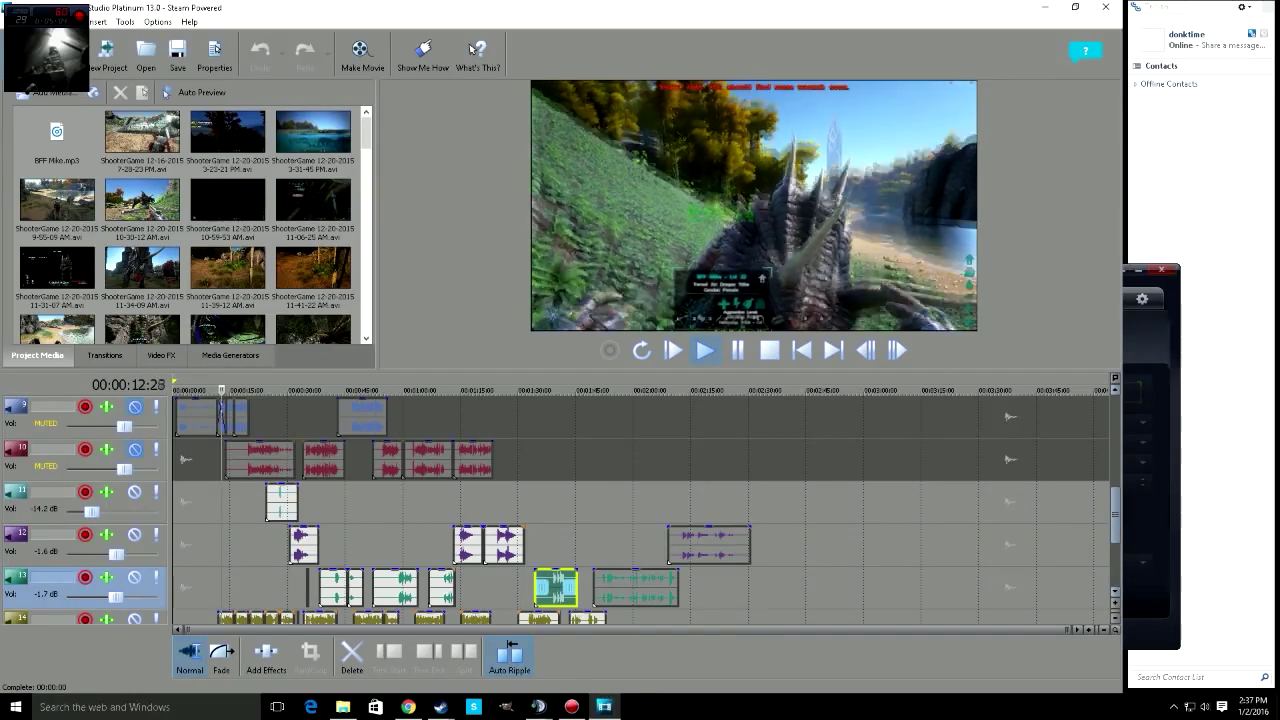
scroll(640, 510, "down", 3)
scroll(472, 50, "up", 4)
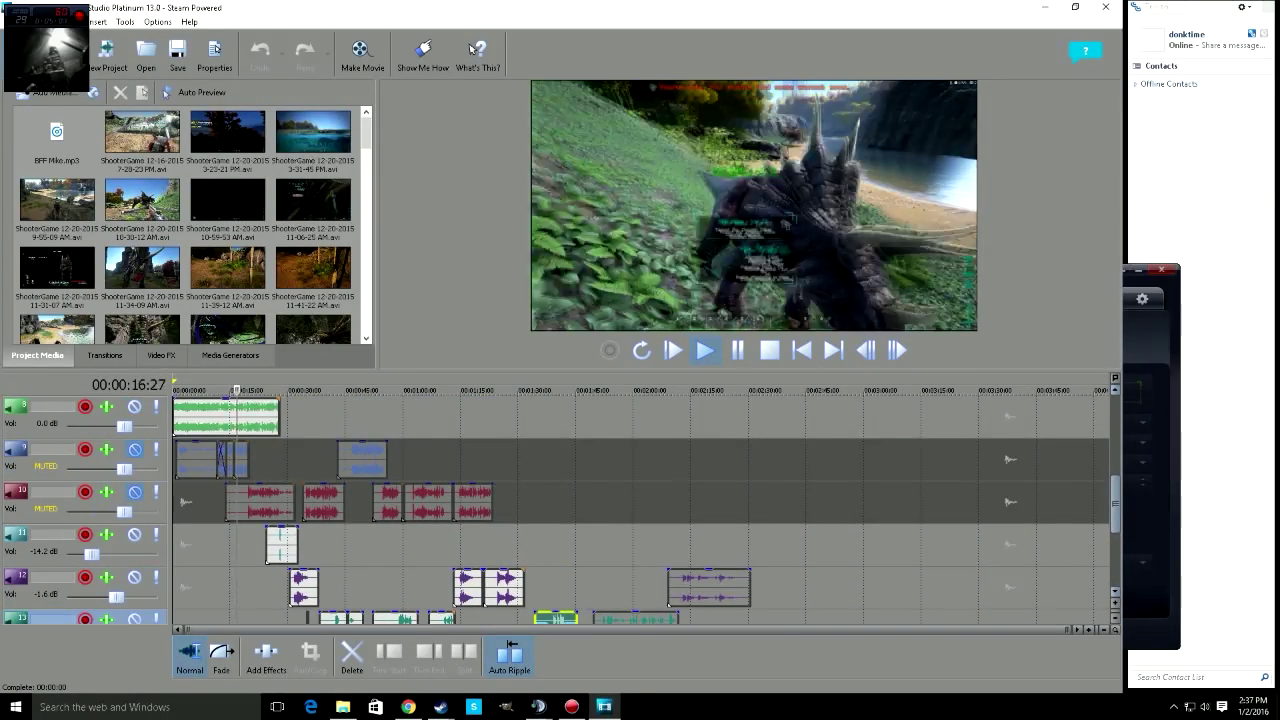
scroll(472, 50, "down", 1)
scroll(472, 50, "up", 1)
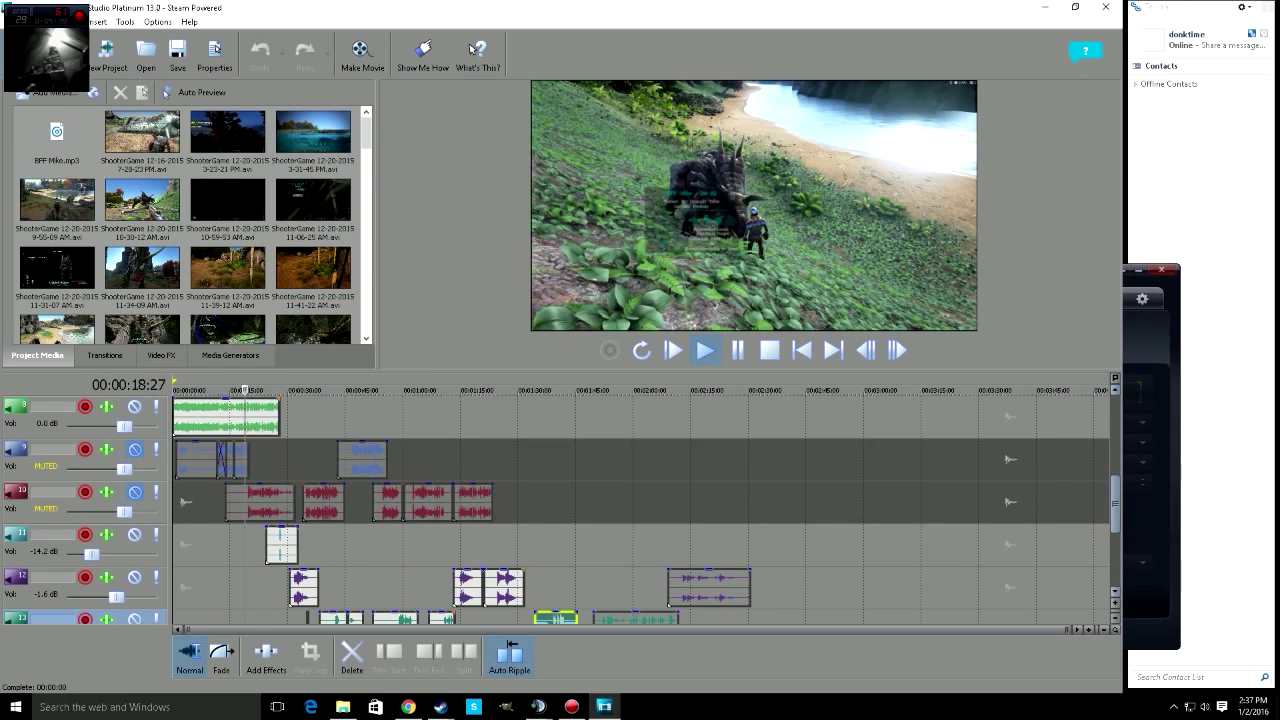
scroll(472, 50, "up", 4)
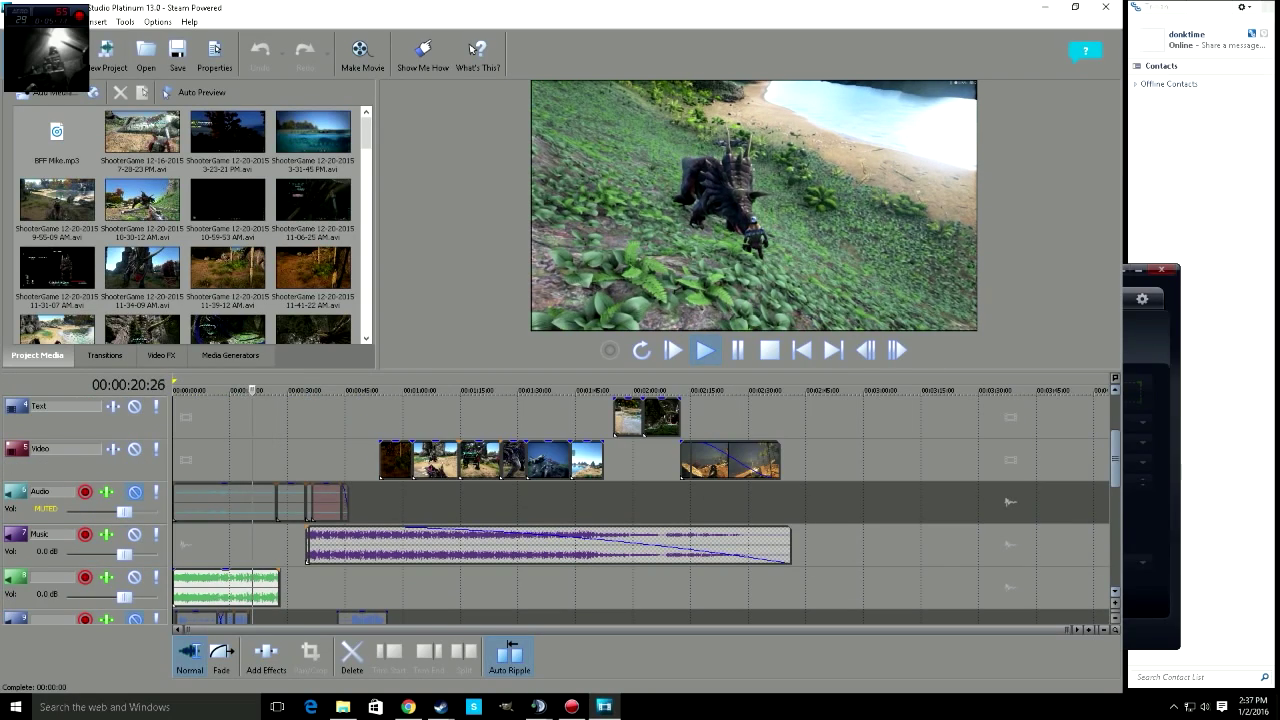
scroll(472, 50, "down", 4)
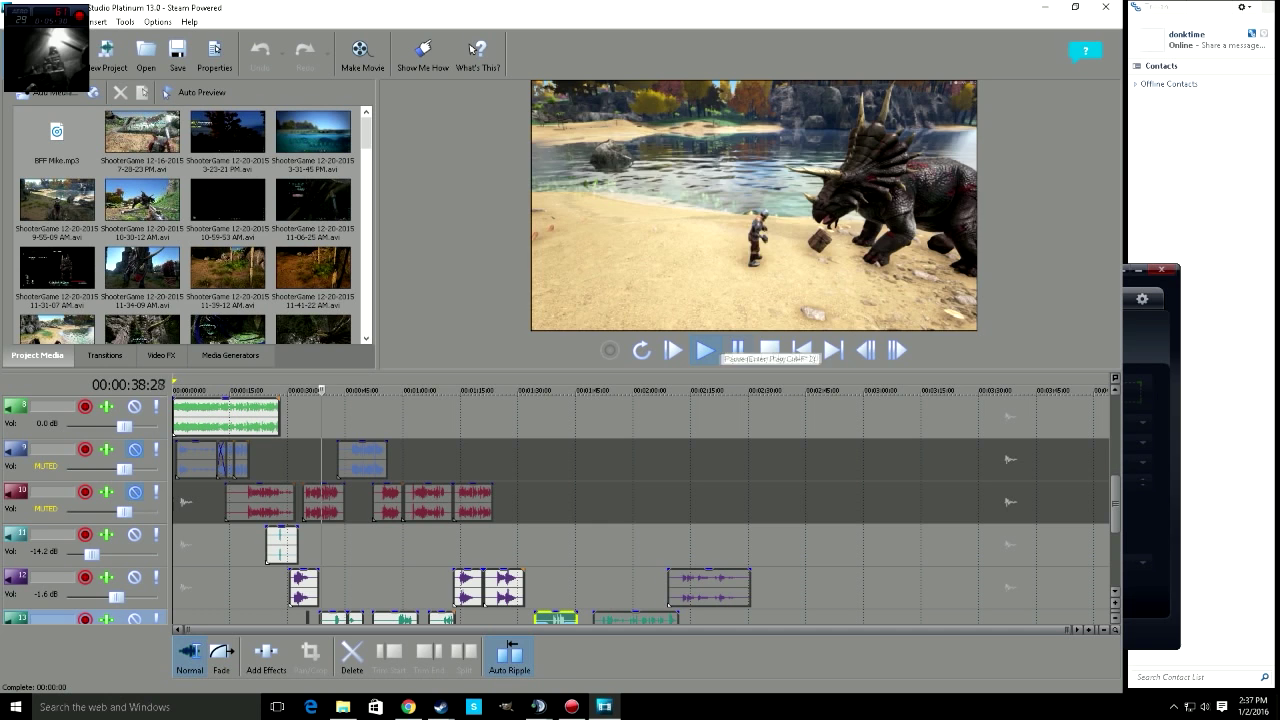
key("shift+space")
key("Return")
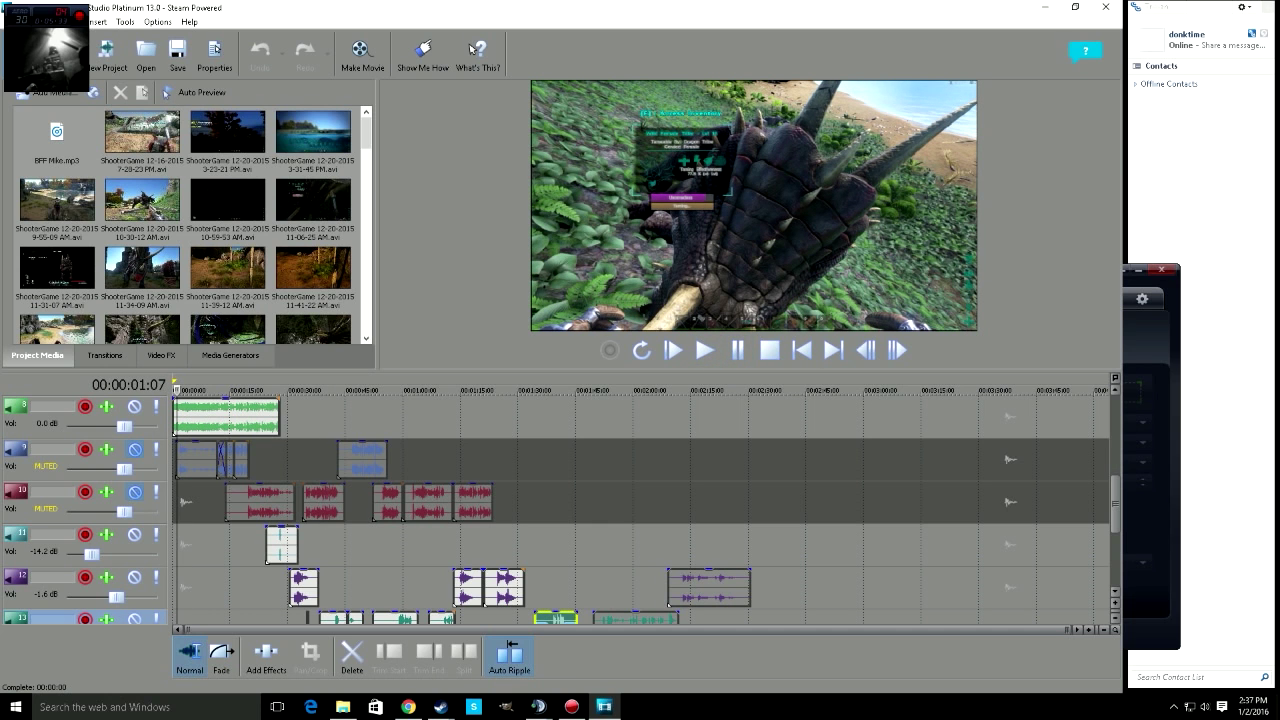
- Place the playhead at 00:00:19:29, unmute audio track 10 and mute audio track 14
key("End")
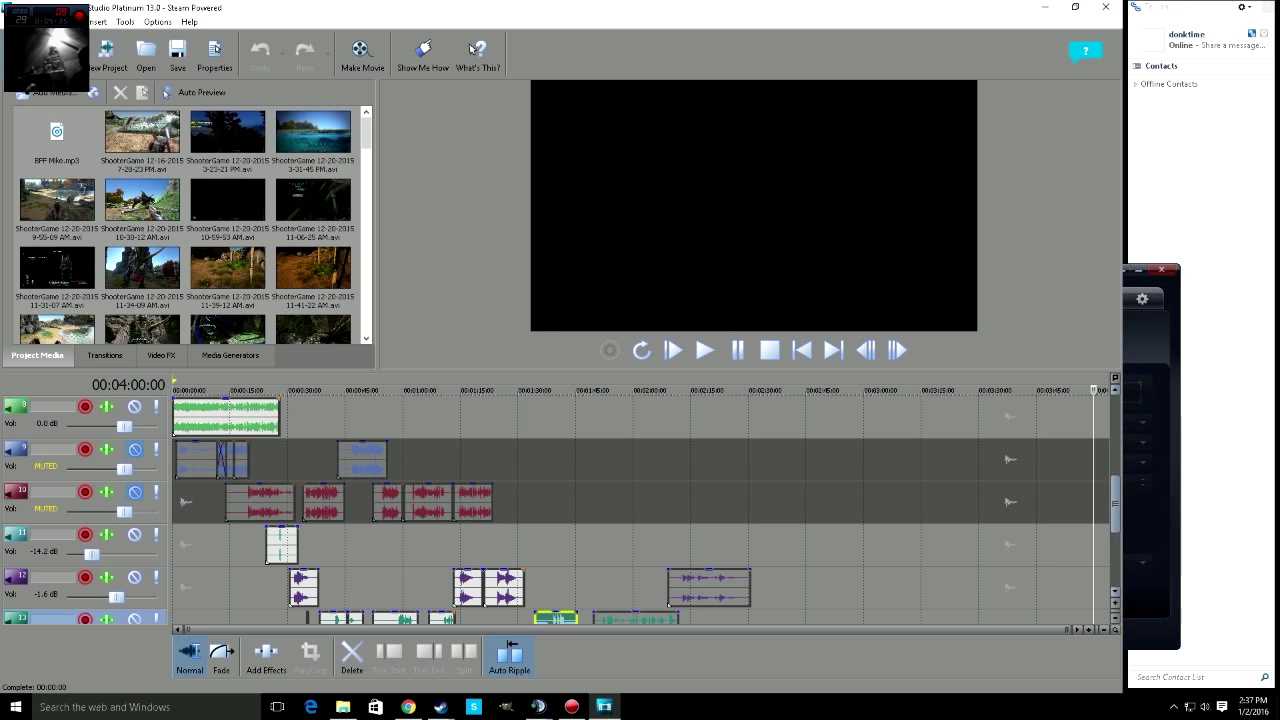
scroll(640, 510, "down", 3)
scroll(640, 510, "up", 3)
scroll(640, 510, "down", 1)
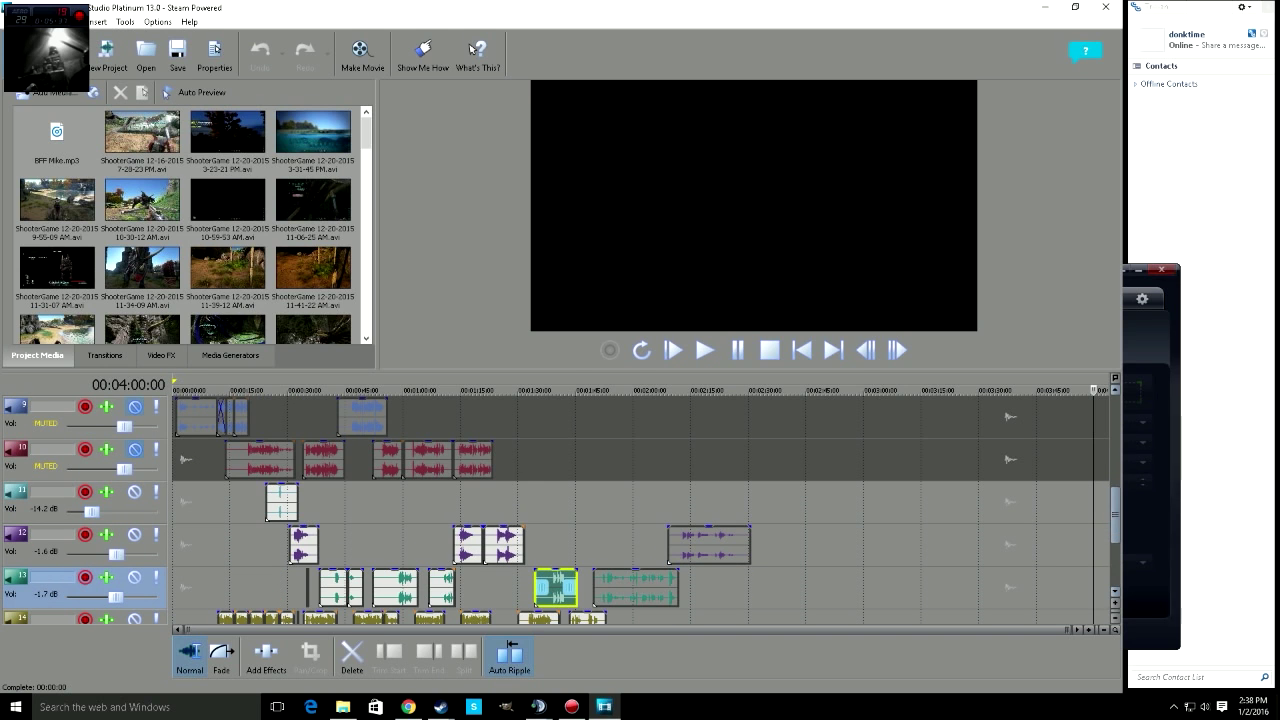
left_click(249, 502)
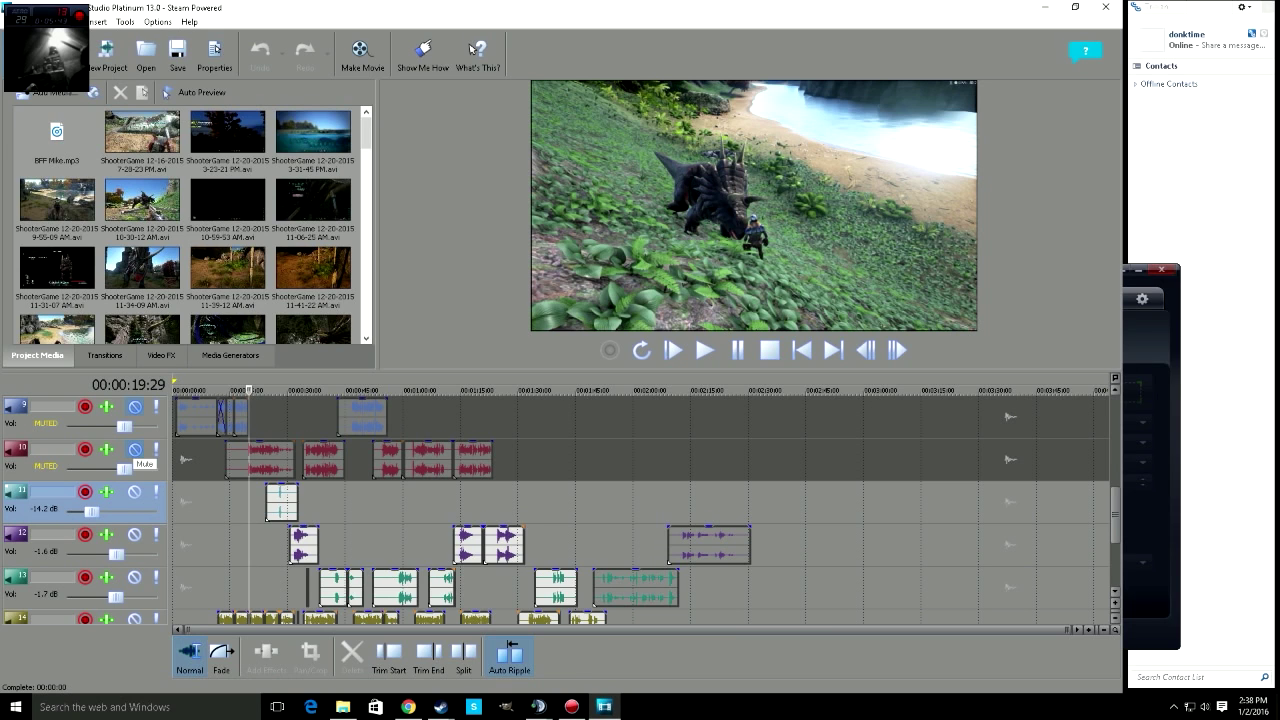
left_click(135, 449)
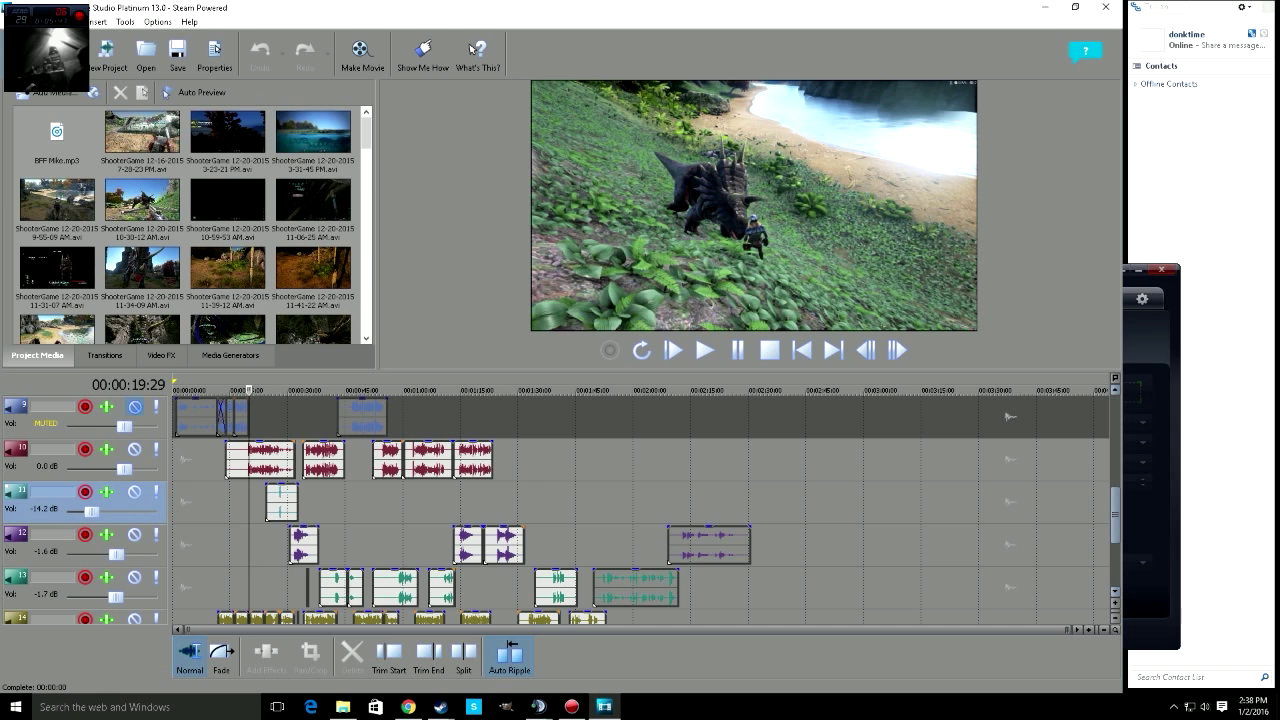
scroll(640, 510, "down", 1)
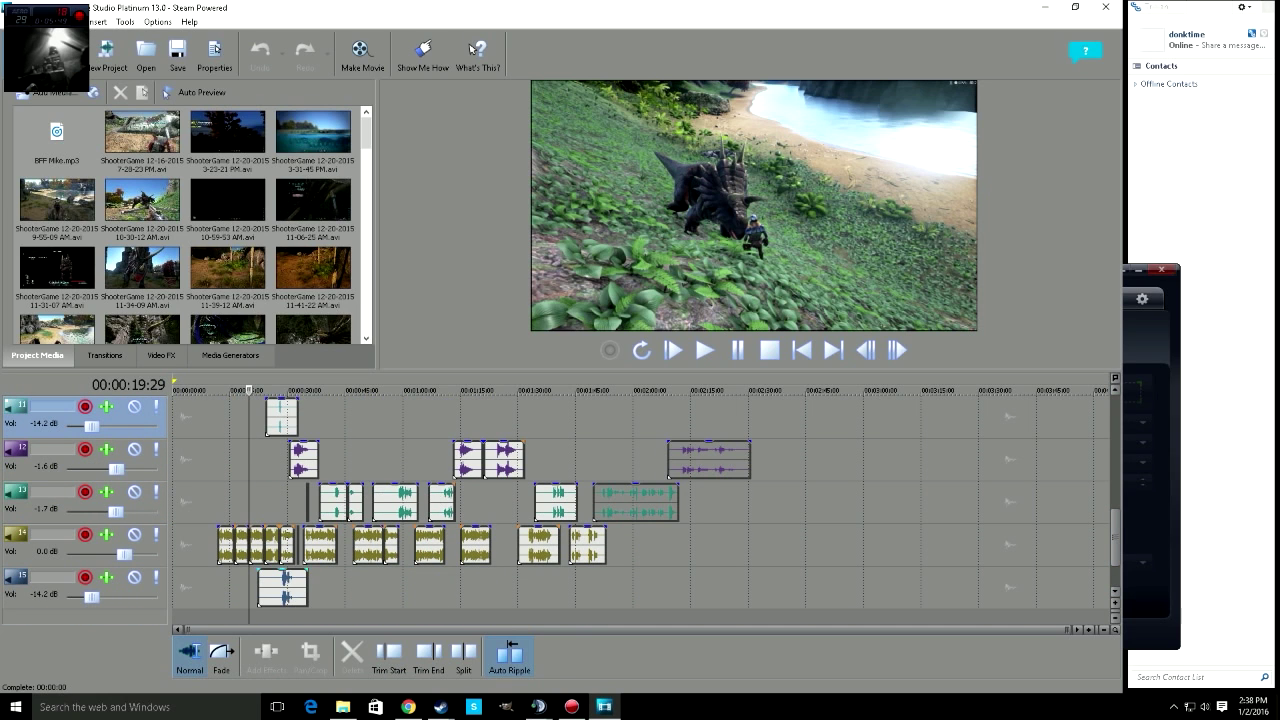
left_click(134, 534)
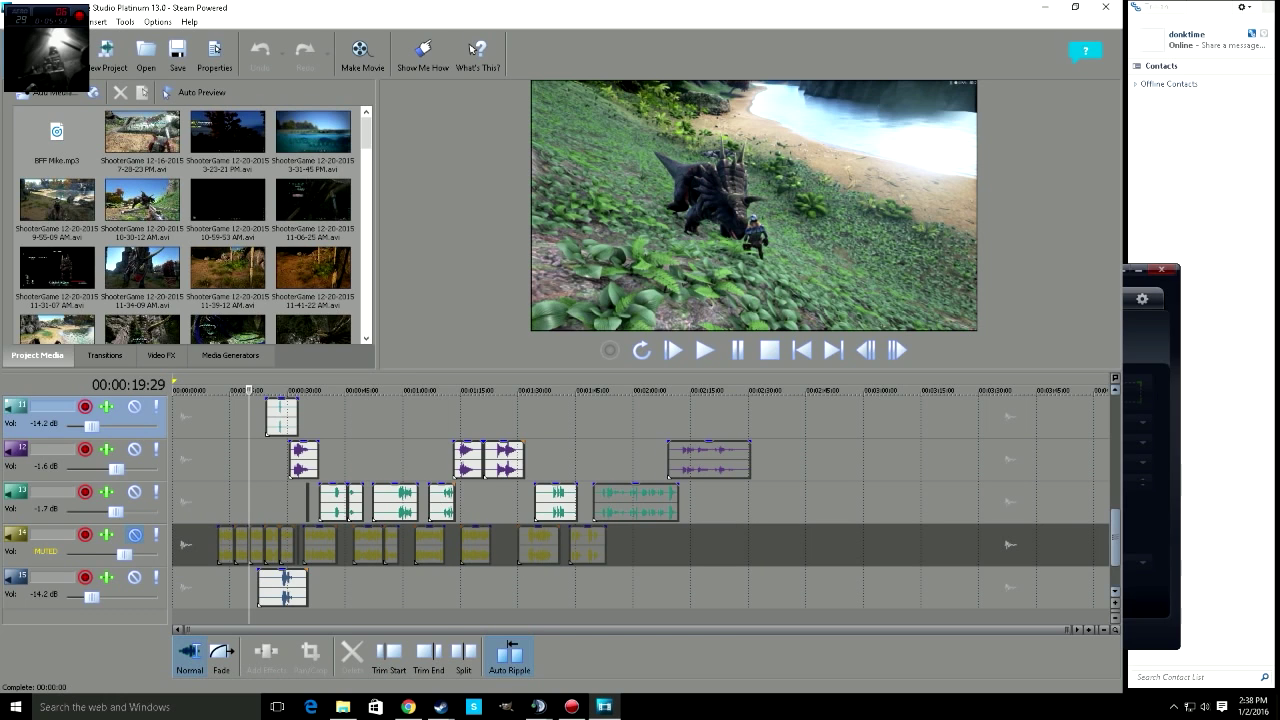
- Play the video from the playhead to hear the changed audio tracks, and pause at 00:00:26:00
scroll(640, 510, "up", 1)
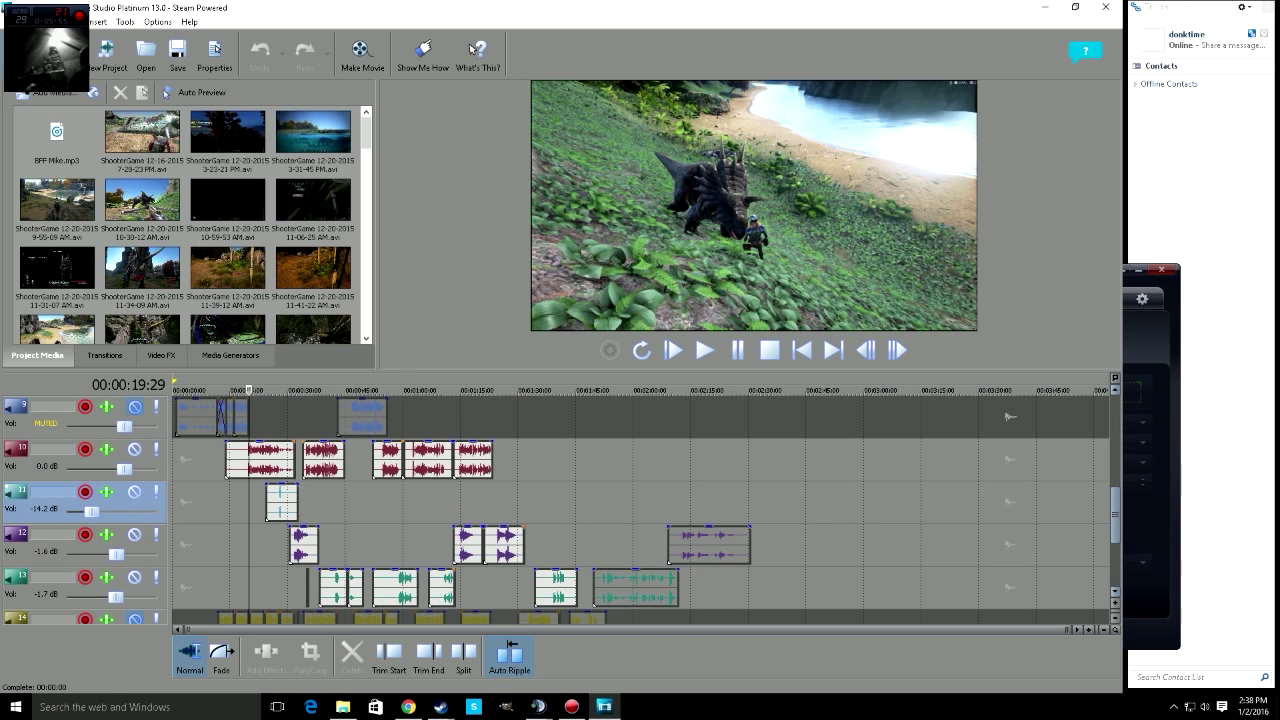
key("space")
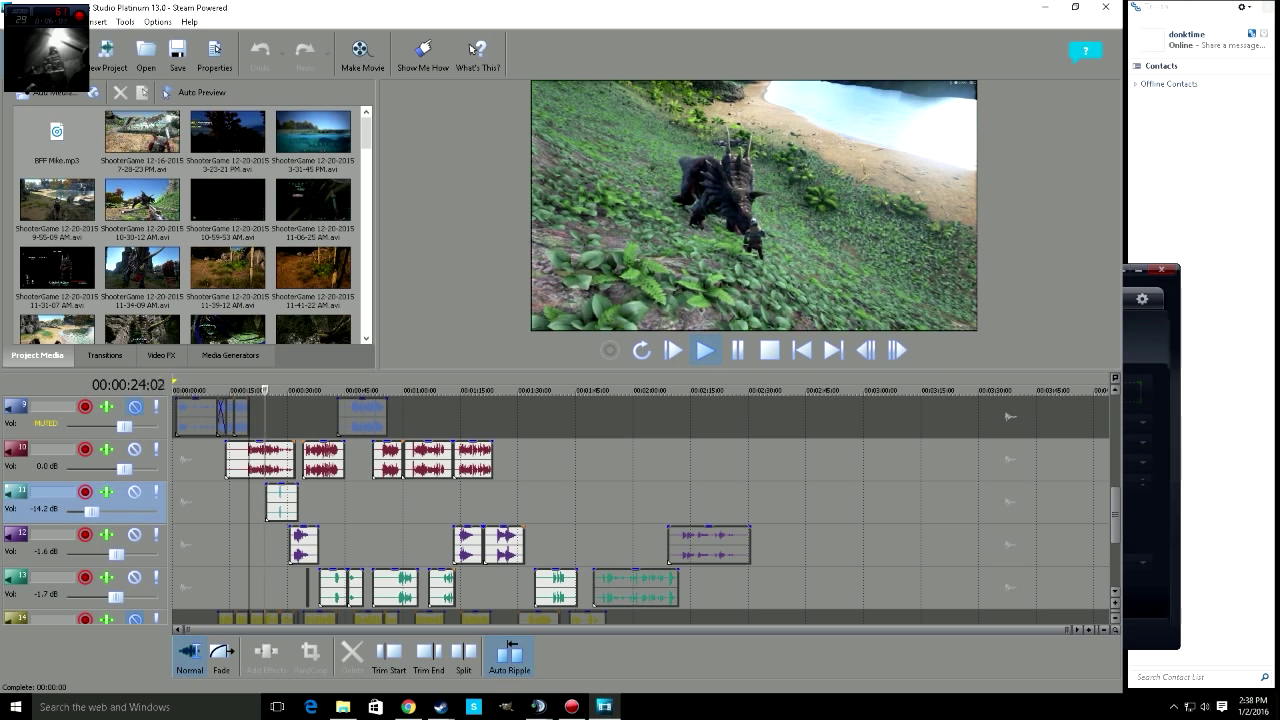
left_click(738, 350)
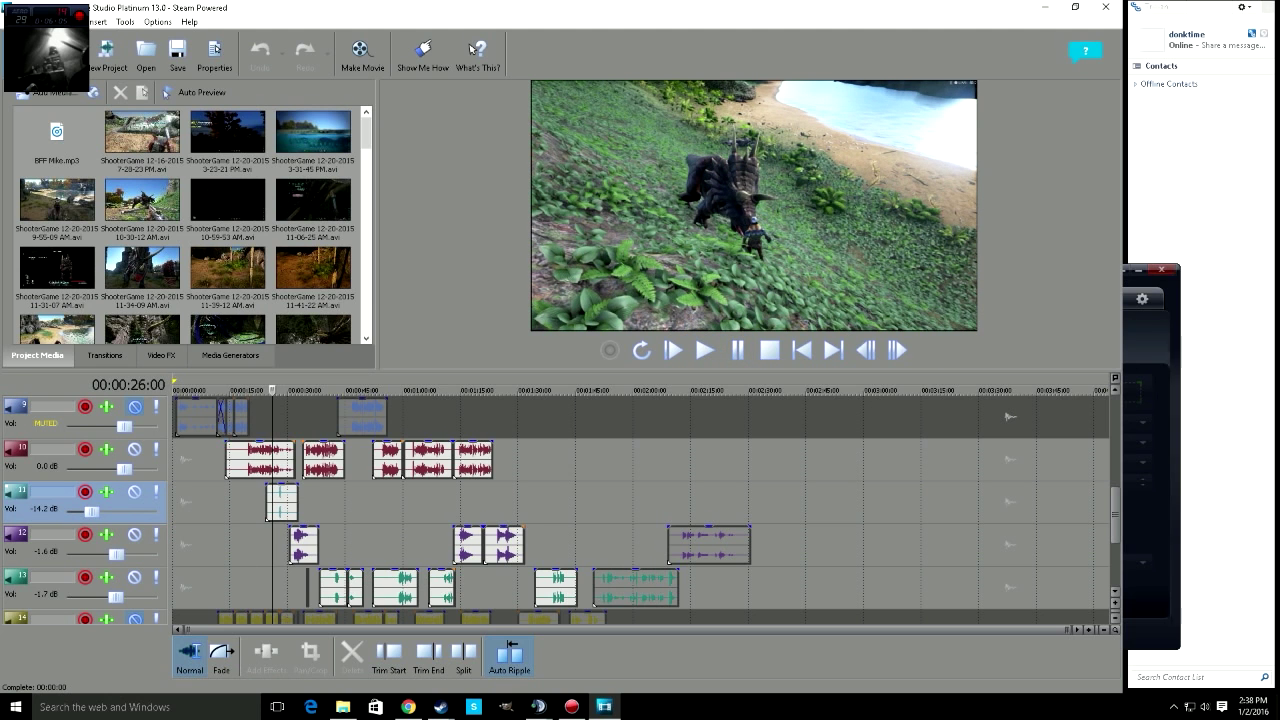
- Mute audio track 10, unmute audio track 14, and play the video from 00:00:18:12 to 00:00:35:19
left_click(134, 449)
left_click(243, 390)
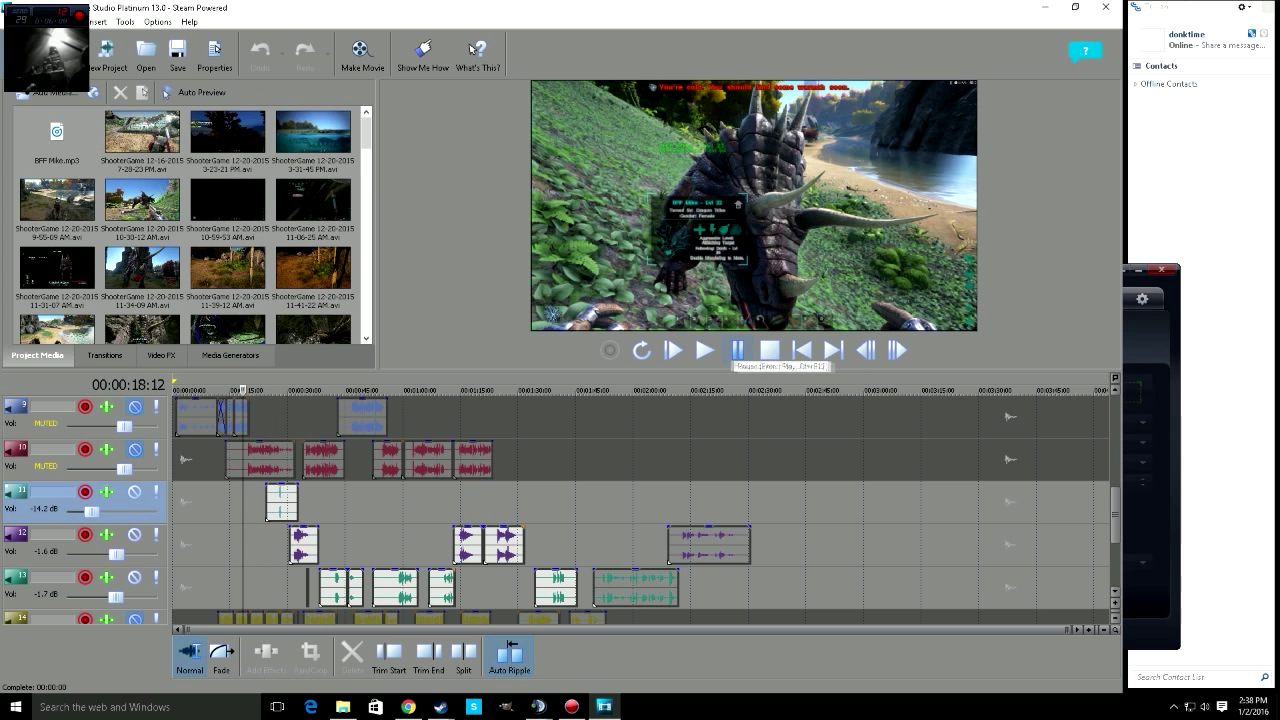
left_click(705, 350)
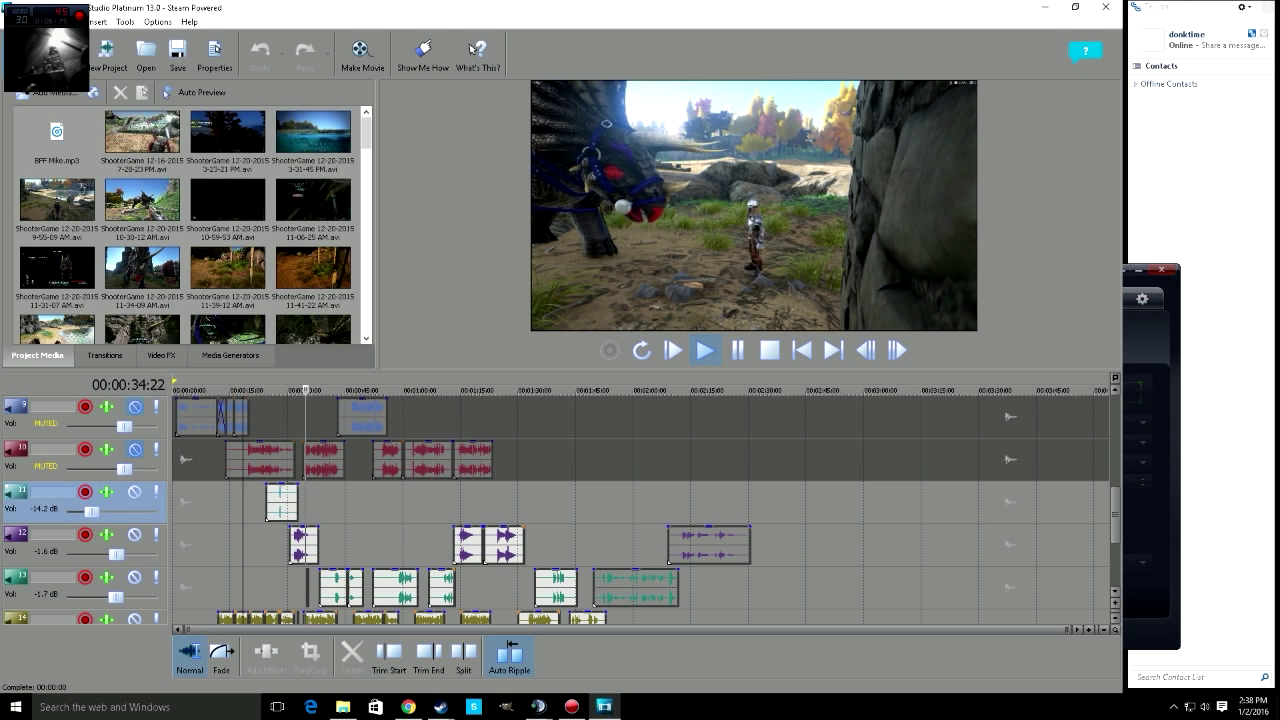
key("Return")
key("Return")
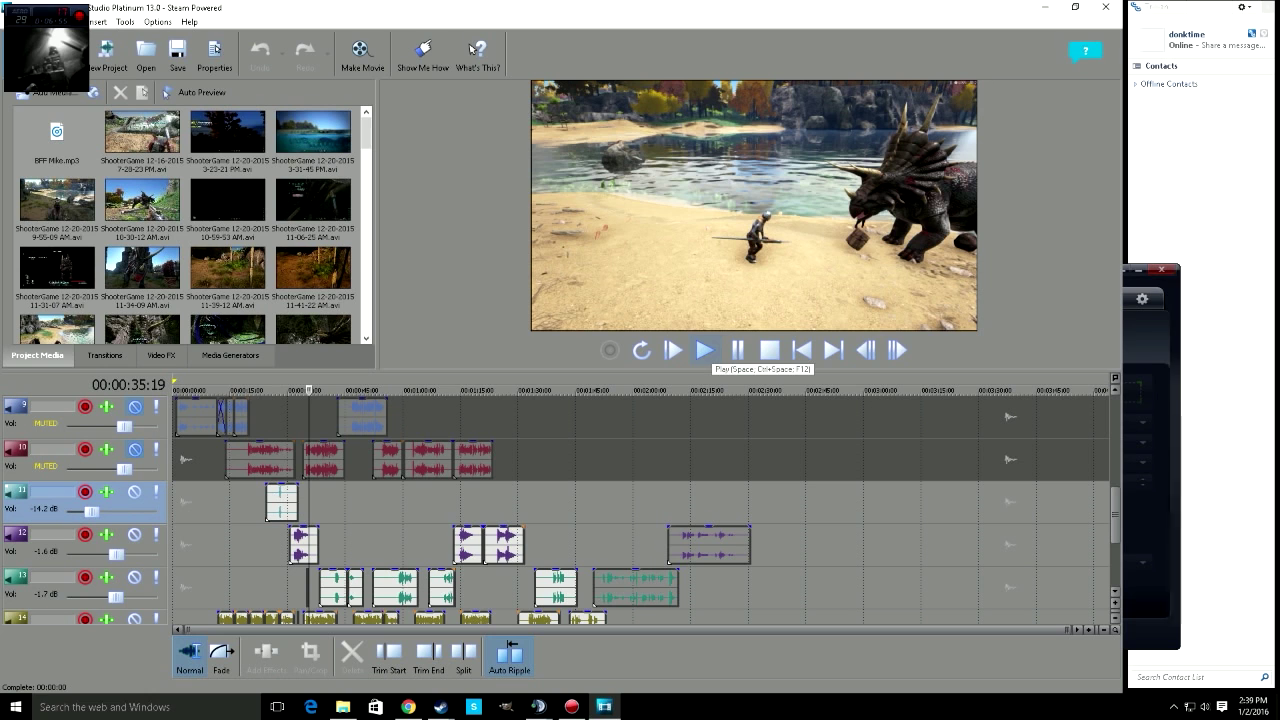
- Examine the video's frames at several points between 00:01:23:14 and 00:02:30:22, finishing with the playhead at 00:02:22:12
left_click(492, 502)
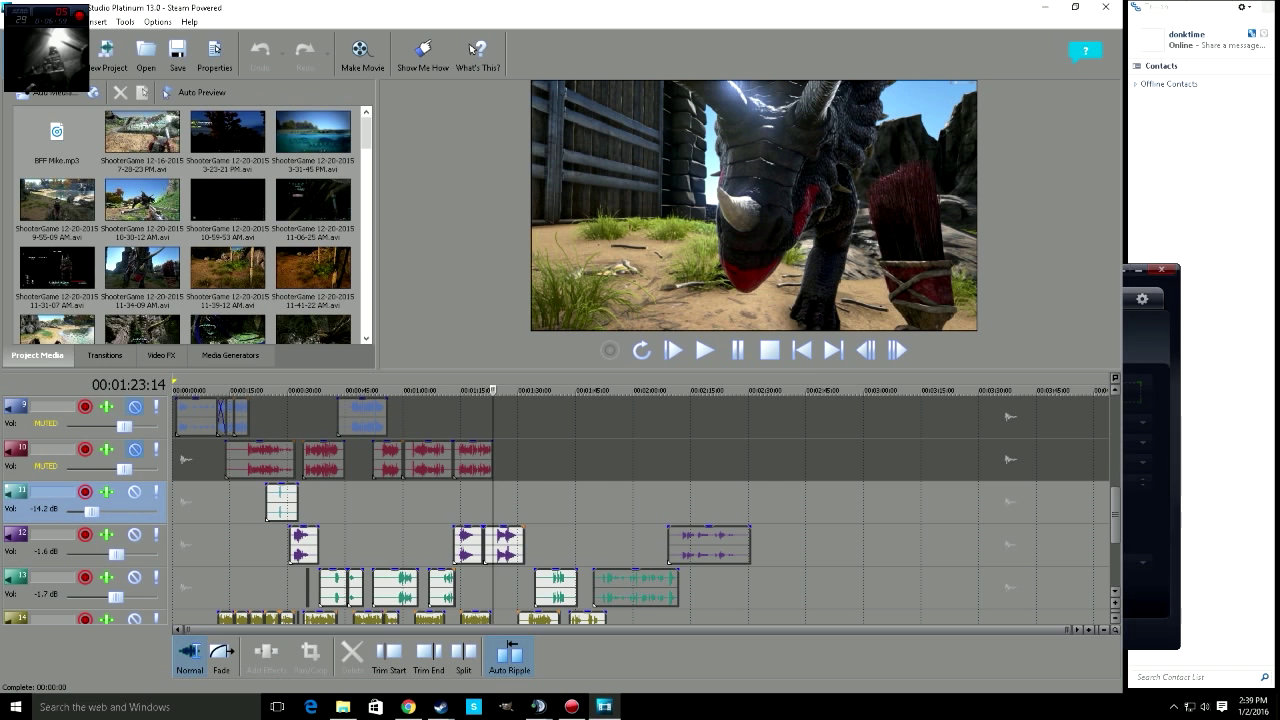
left_click(604, 390)
left_click(696, 390)
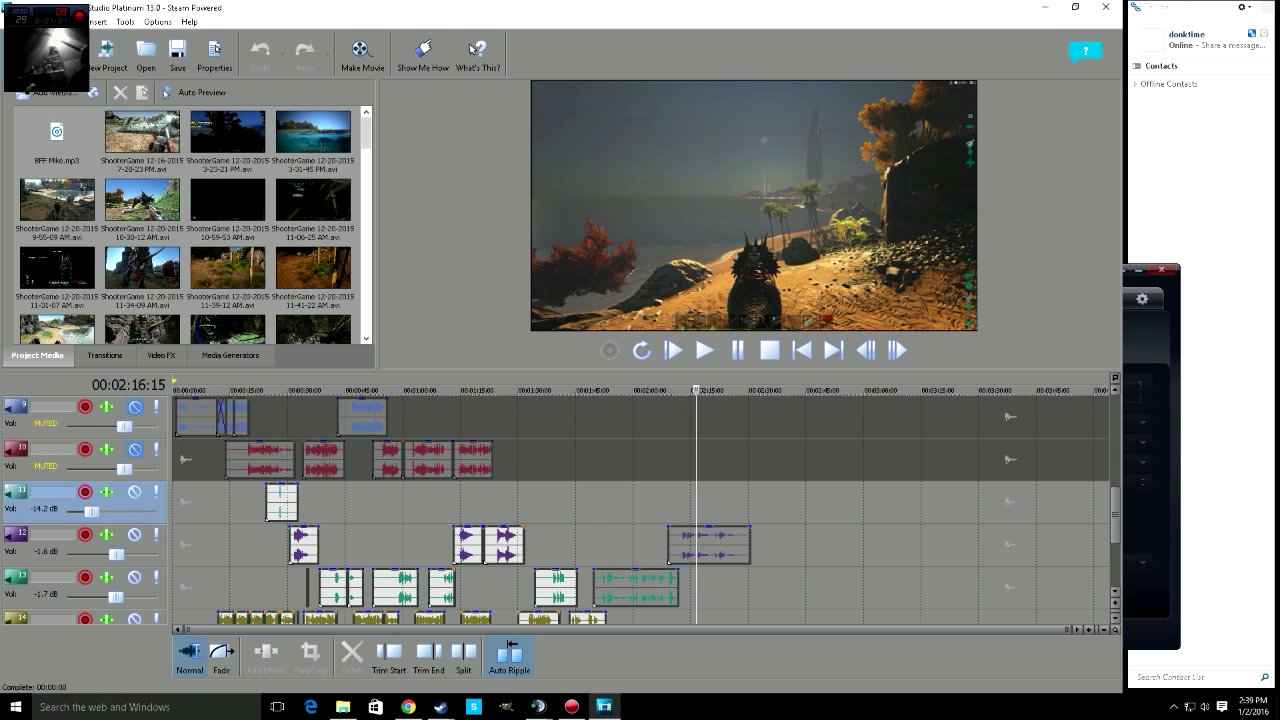
left_click(751, 390)
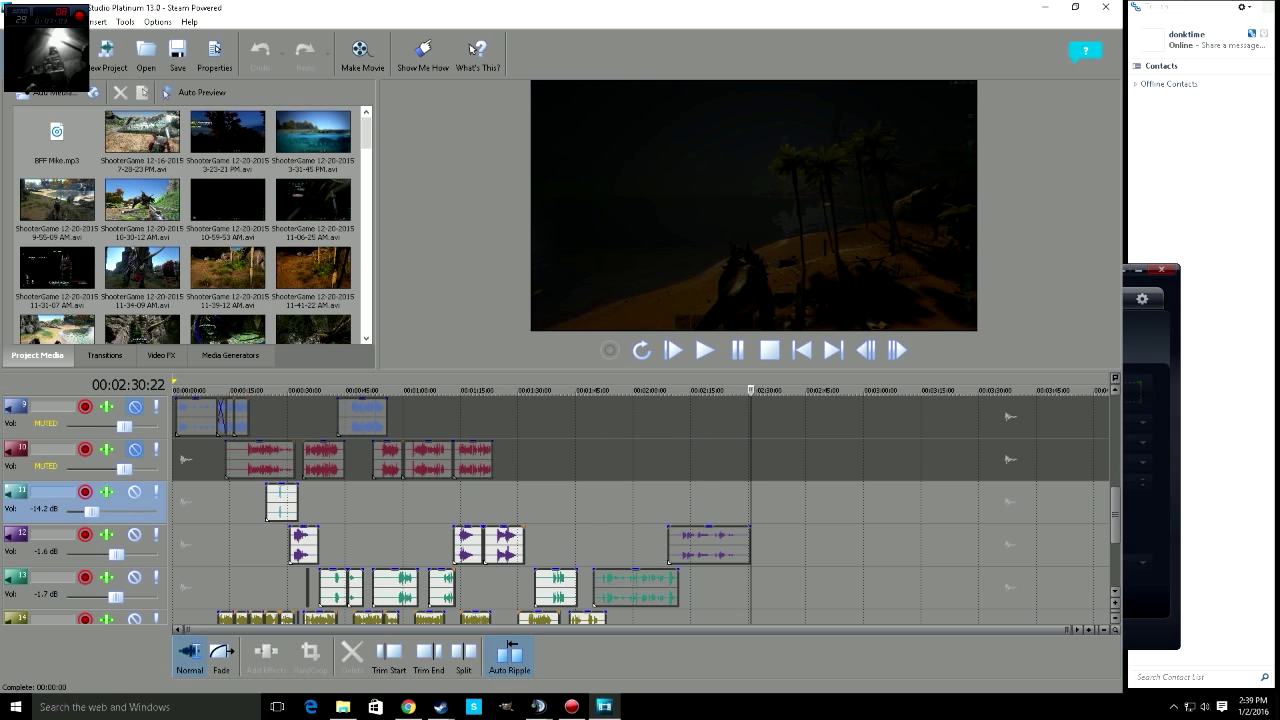
left_click(658, 390)
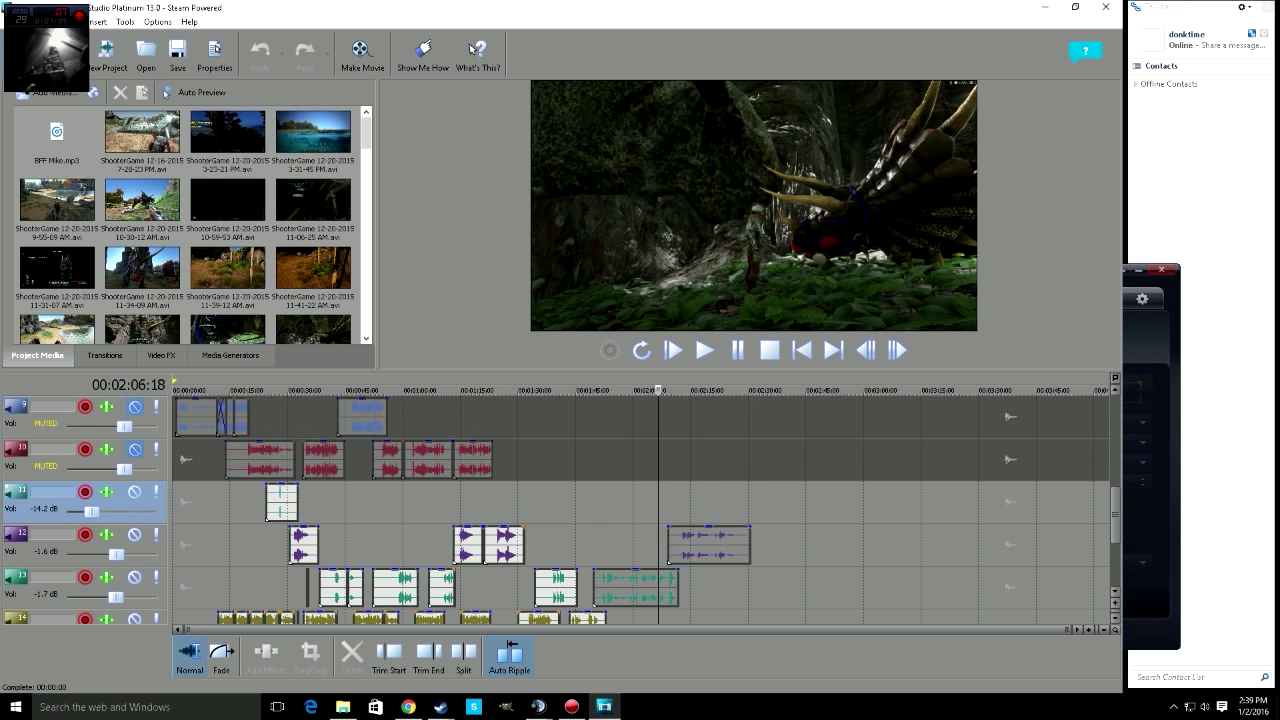
left_click(701, 390)
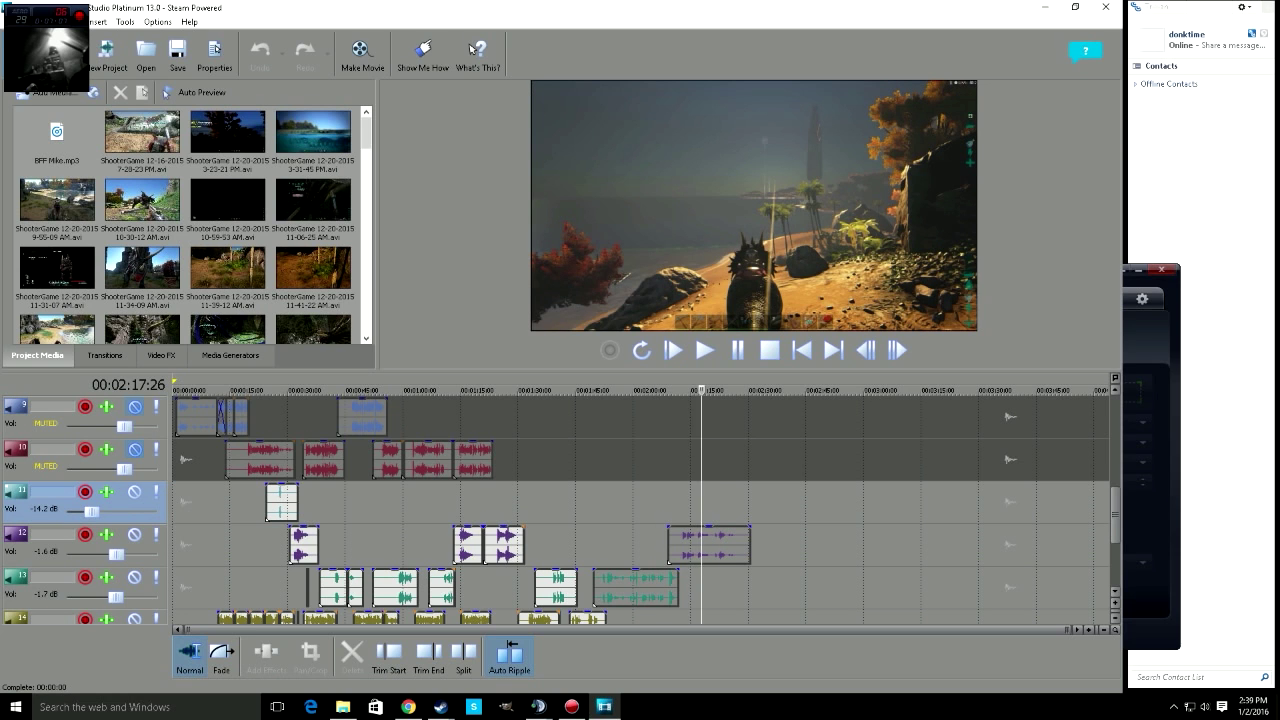
left_click(719, 390)
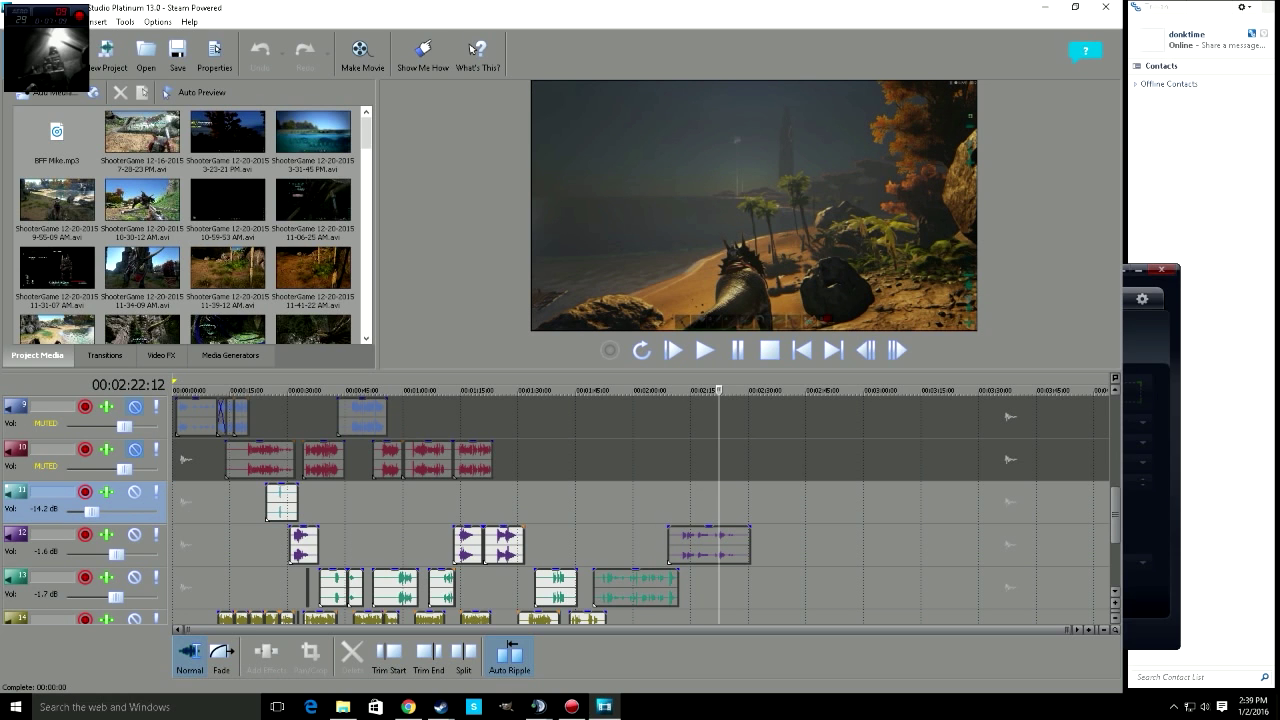